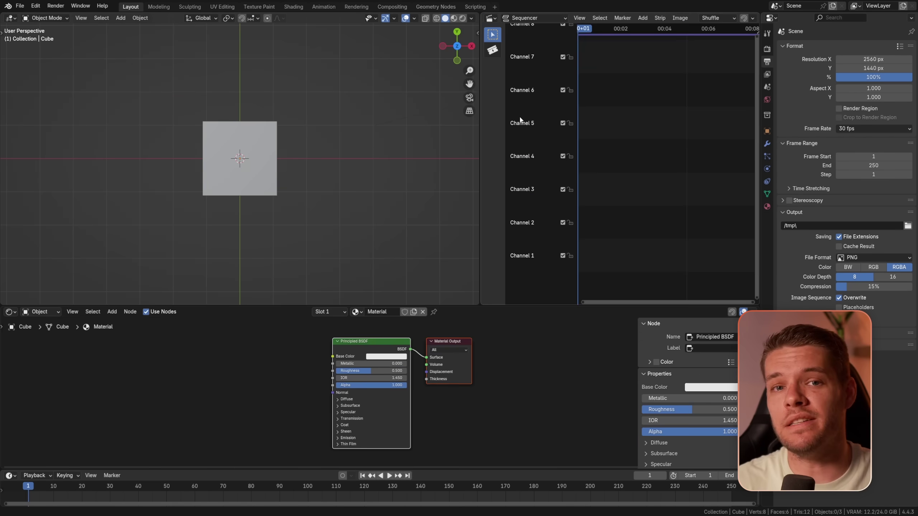
- Open the Compositing workspace and show the Viewer Node image in the image editor
click(392, 6)
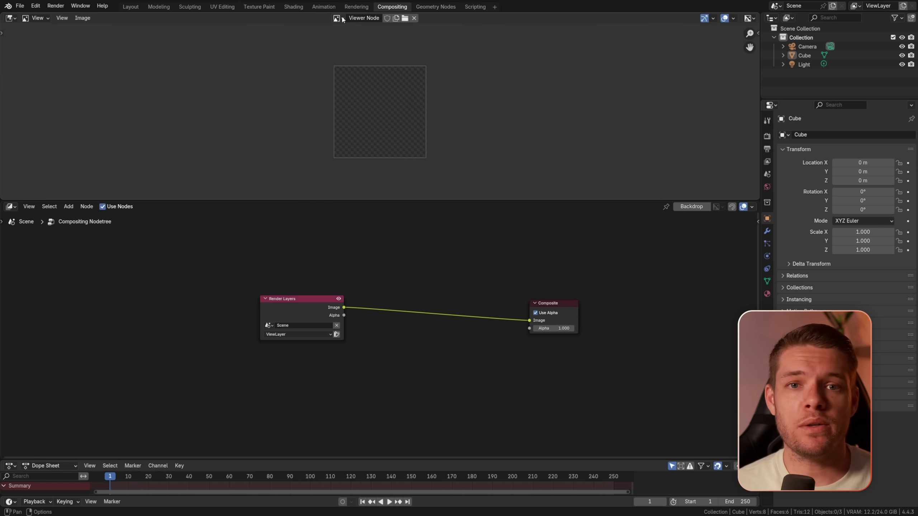
click(337, 17)
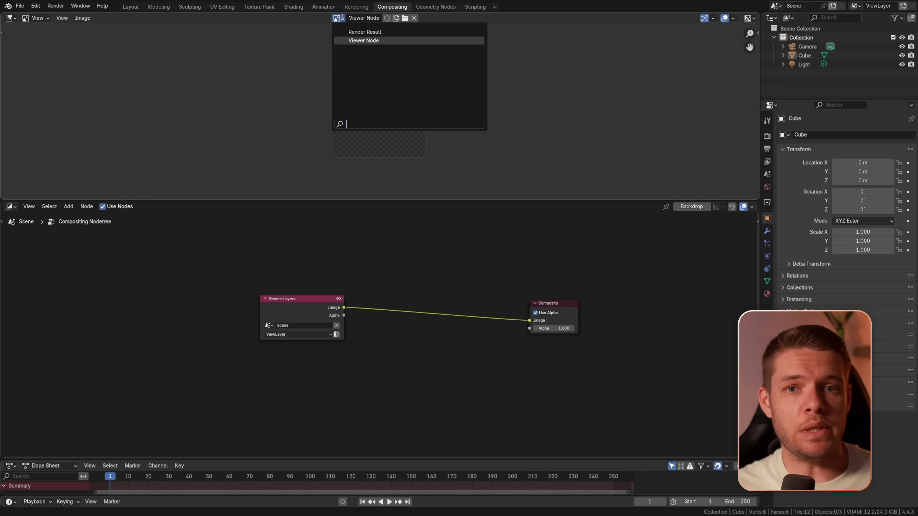
click(367, 40)
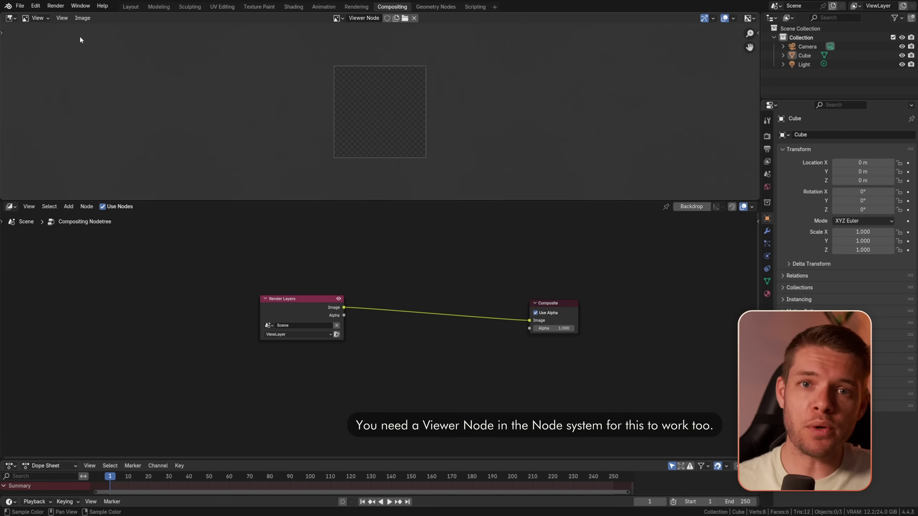
- Change the image editor above the node tree to a 3D viewport and open its viewport shading options
click(9, 18)
click(33, 43)
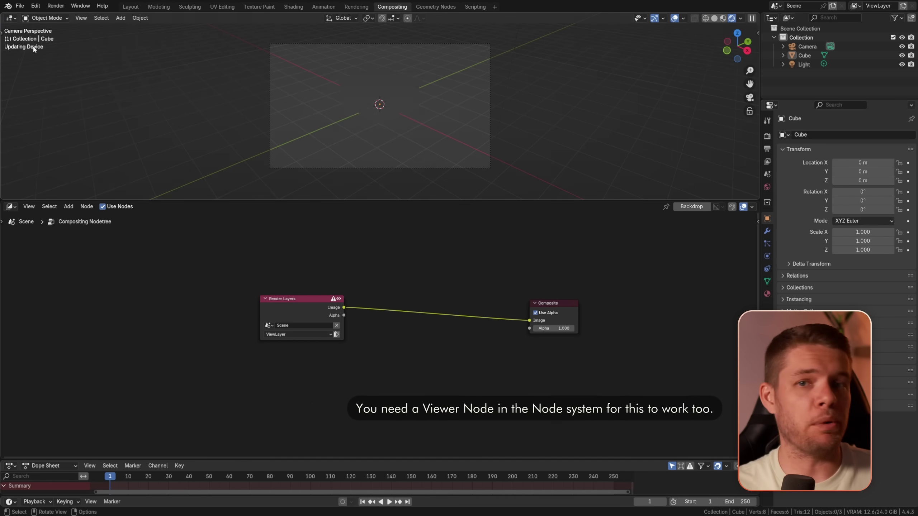
click(739, 18)
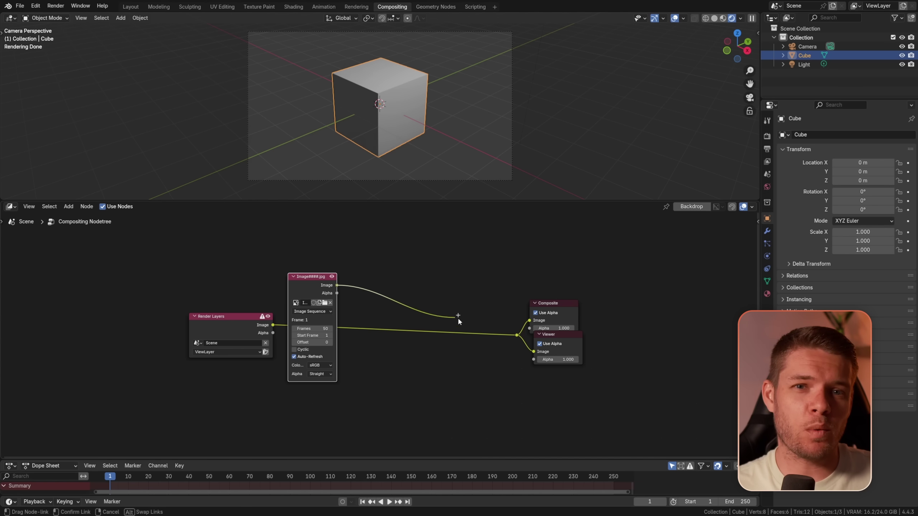
- Link the image sequence's Image output to the reroute feeding the Composite and Viewer nodes
drag(506, 335, 520, 336)
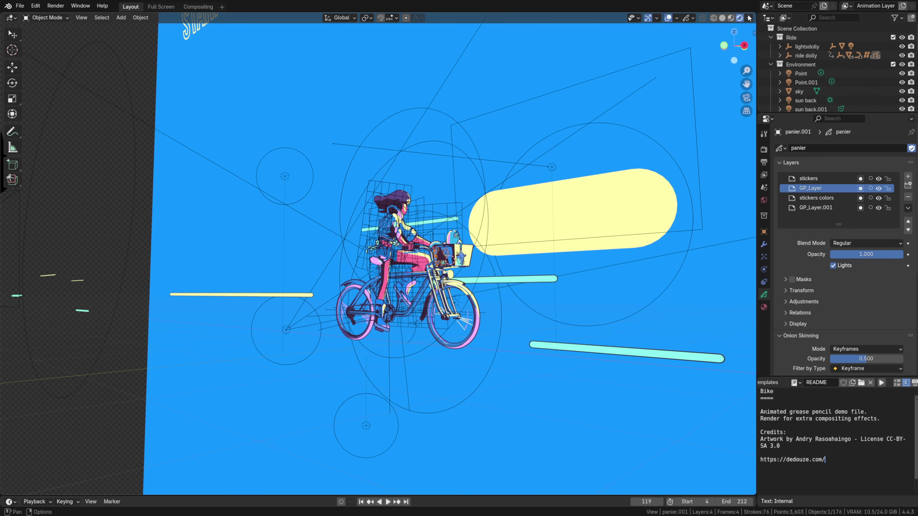
- Change the compositor option in the rendered viewport's shading settings for the cyclist scene
click(748, 18)
click(783, 150)
middle_drag(543, 265, 614, 260)
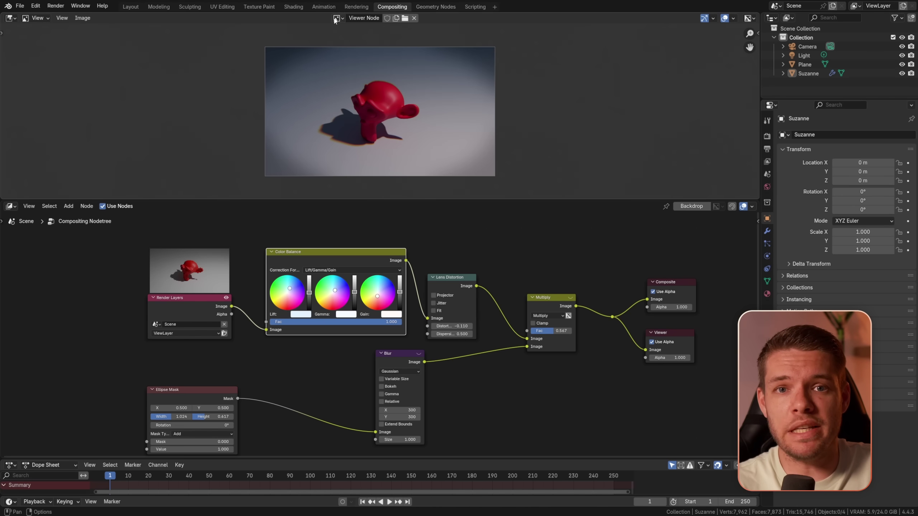
- Compare the Render Result with the Viewer Node image of the red monkey head
click(335, 21)
click(362, 29)
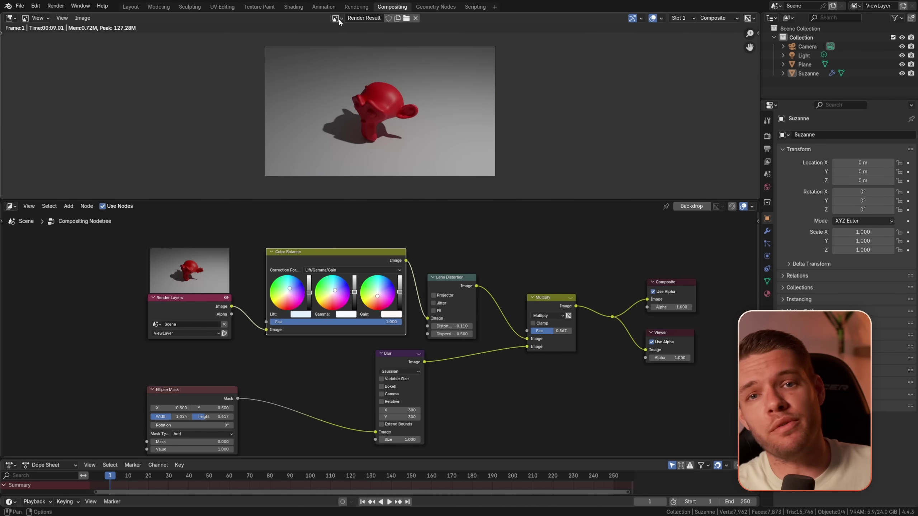
click(336, 18)
click(352, 40)
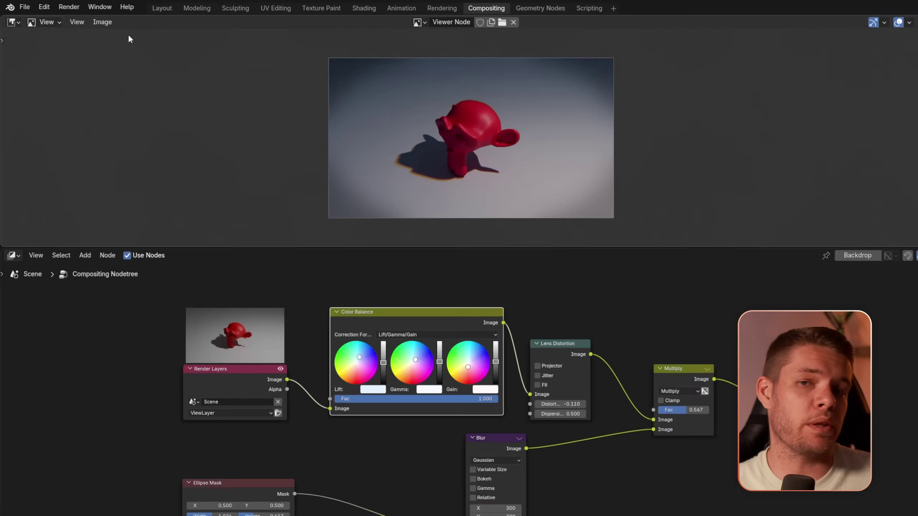
- Start saving the Viewer Node image with Save As
click(84, 18)
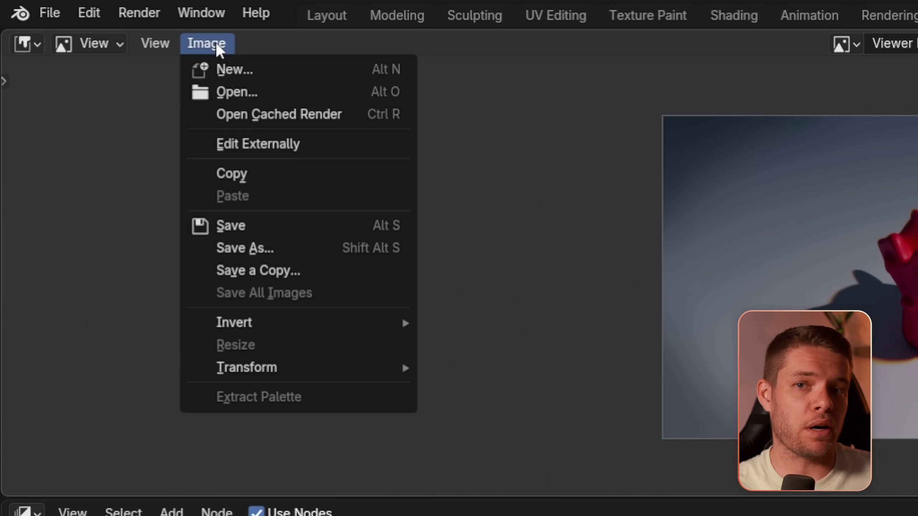
click(276, 248)
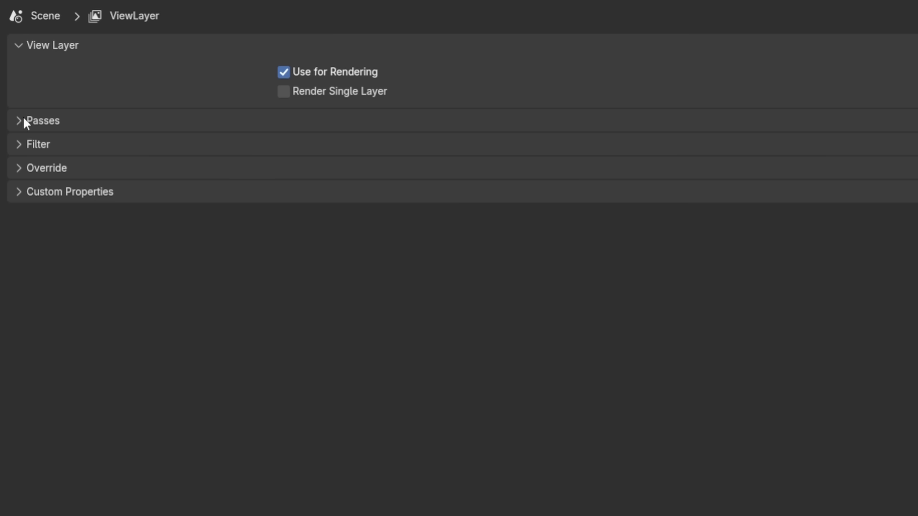
- Open the view layer's Passes settings and choose a different pass of the finished render to display
click(23, 121)
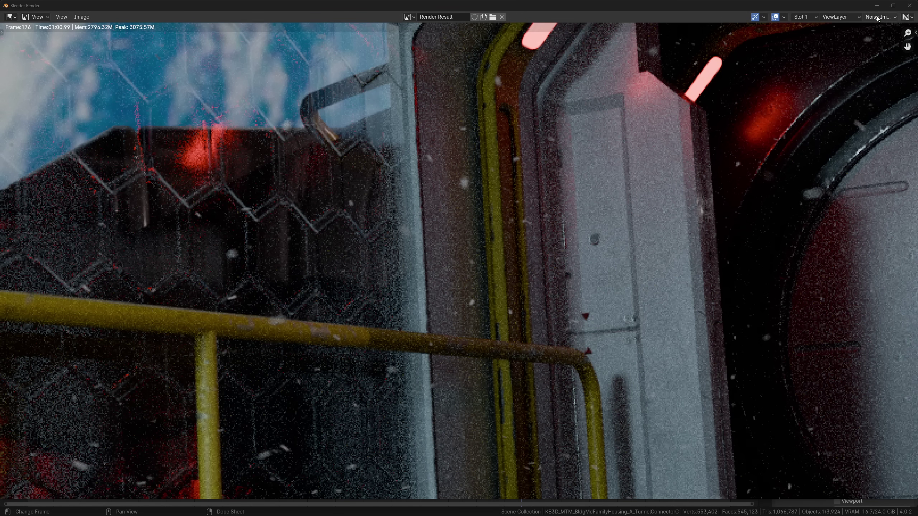
click(869, 28)
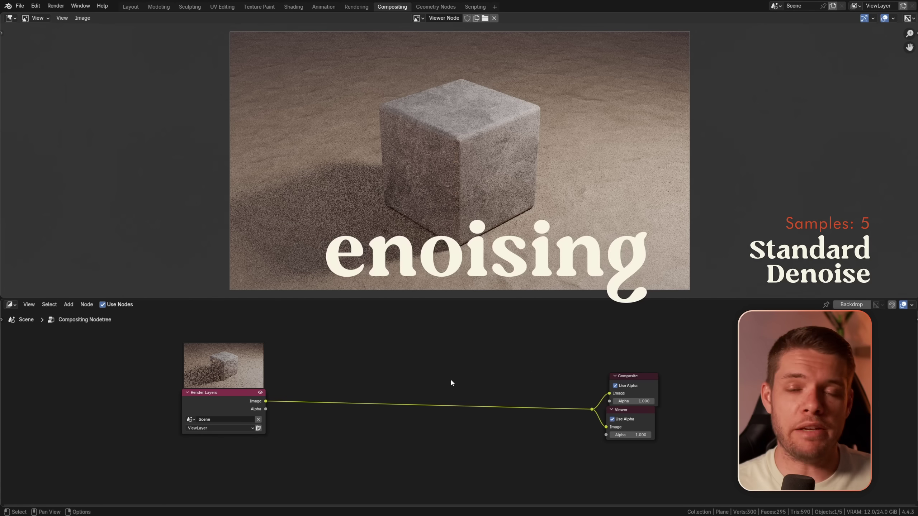
- Insert a Denoise node on the link between Render Layers and the Composite and Viewer outputs
key(shift+a)
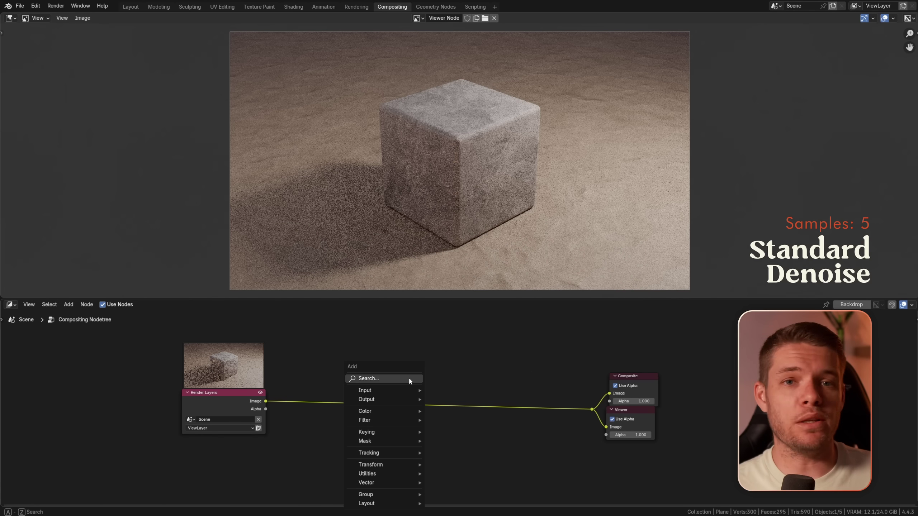
click(409, 378)
text(denoise)
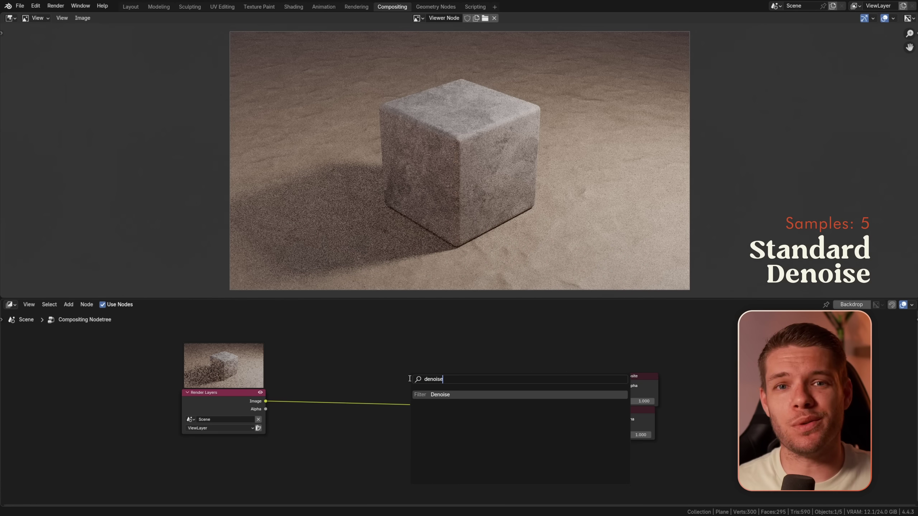
key(Return)
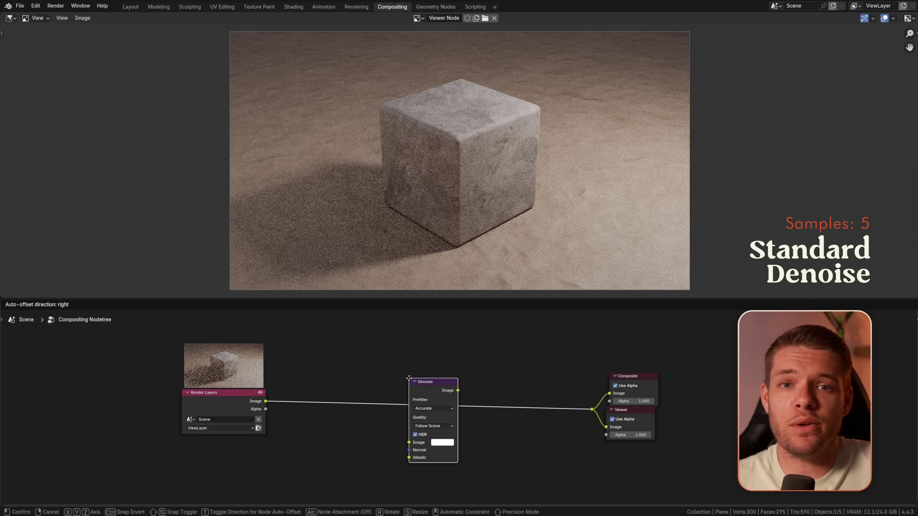
click(409, 378)
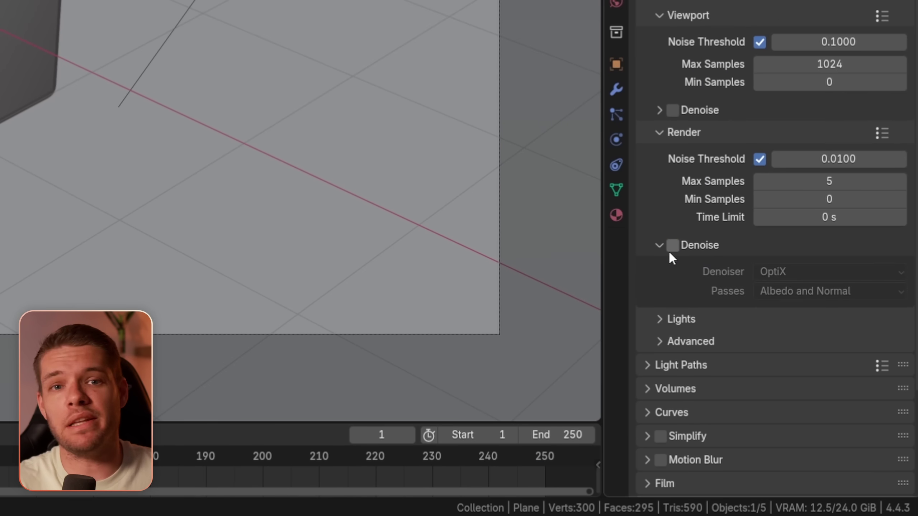
- Turn off Denoise in the render sampling settings and enable the Denoising Data pass for the view layer
click(669, 252)
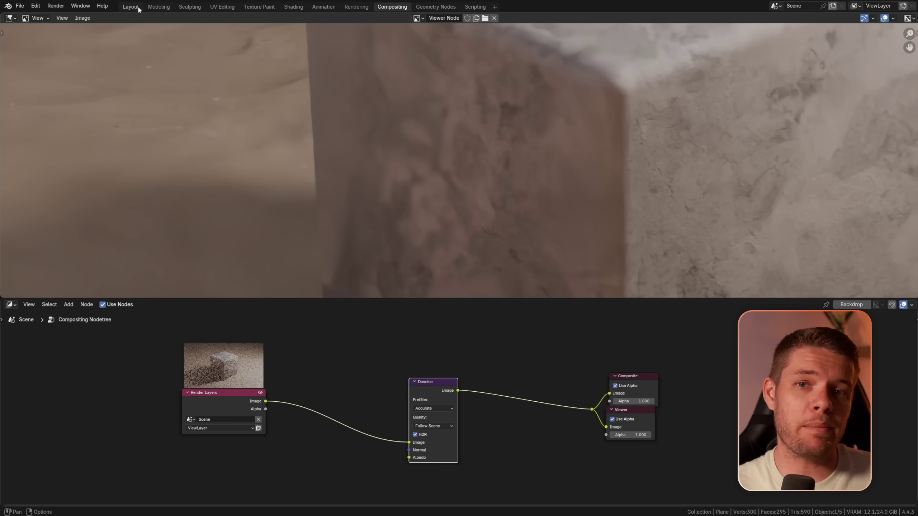
click(137, 7)
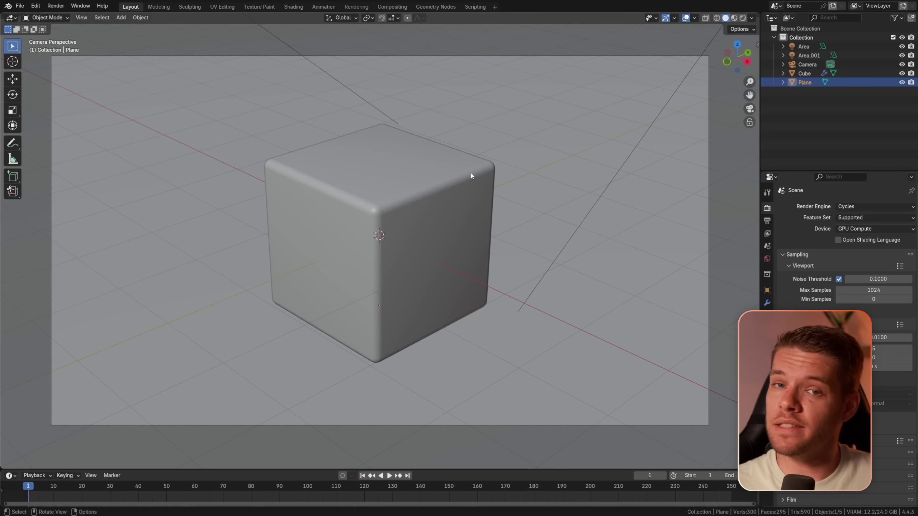
click(767, 232)
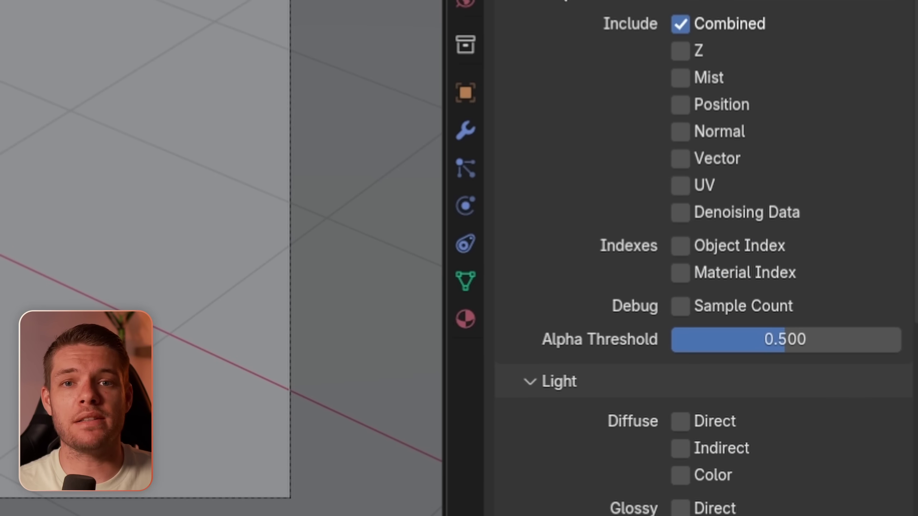
click(838, 330)
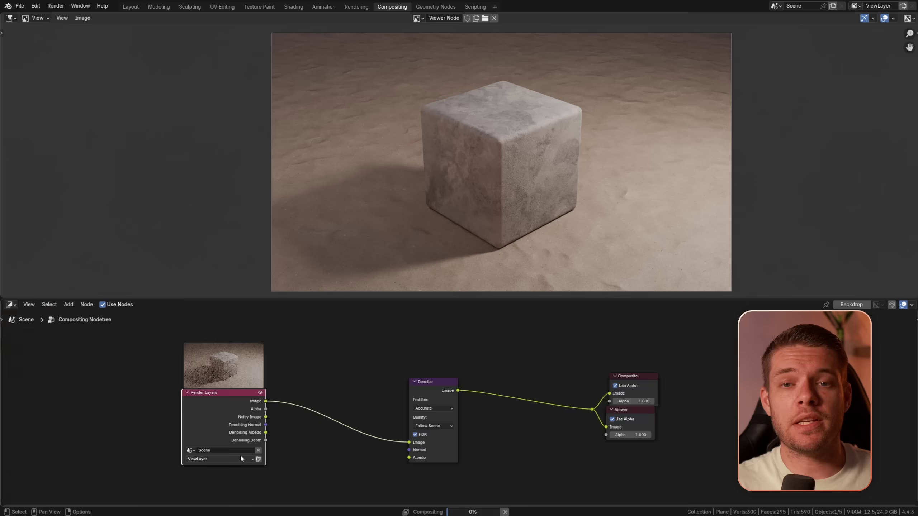
- Preview the Denoising Normal and Denoising Albedo outputs of the Render Layers node through the Viewer
scroll(240, 454, up, 3)
middle_drag(185, 450, 510, 416)
scroll(467, 403, up, 2)
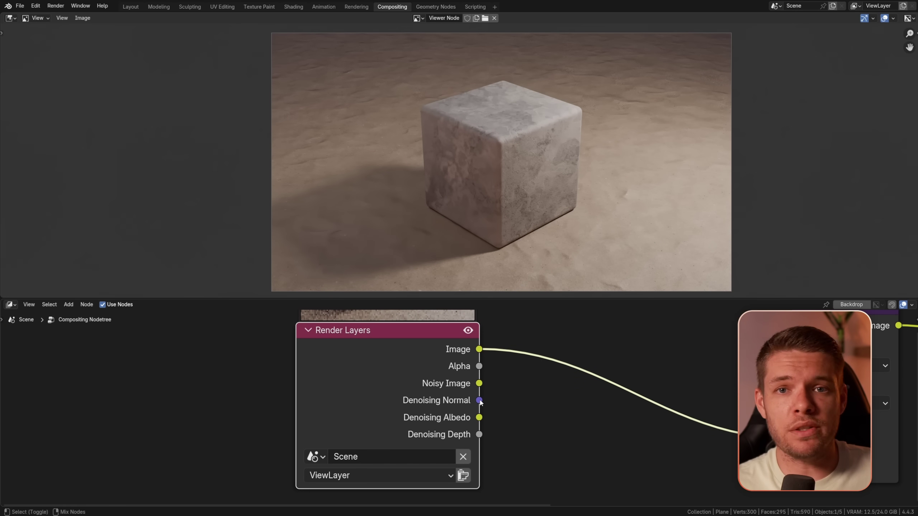
ctrl+shift+click(479, 401)
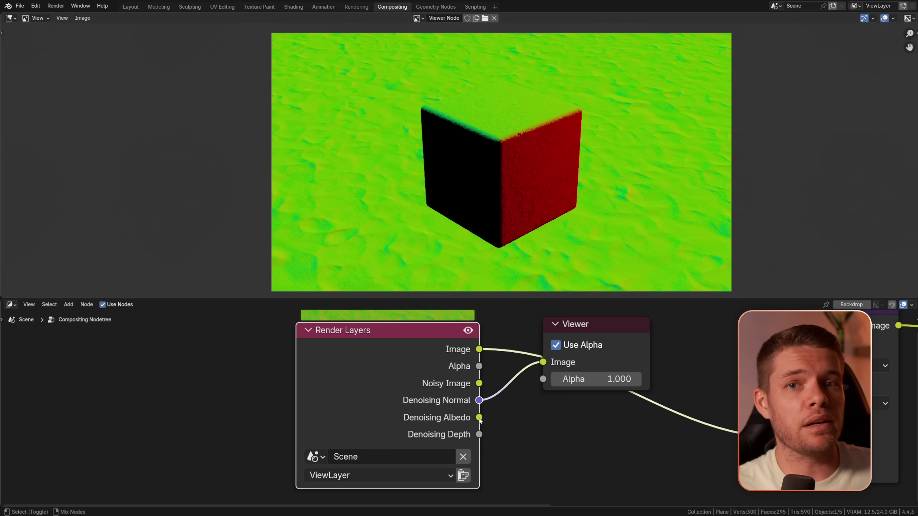
ctrl+shift+click(479, 418)
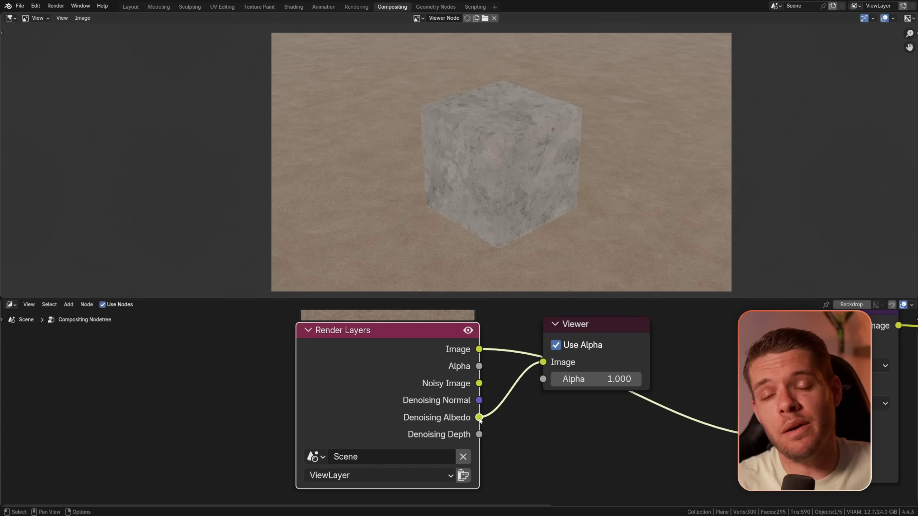
- Connect Denoising Normal and Denoising Albedo to the Denoise node's matching inputs, and mute the Denoise node
drag(470, 404, 583, 422)
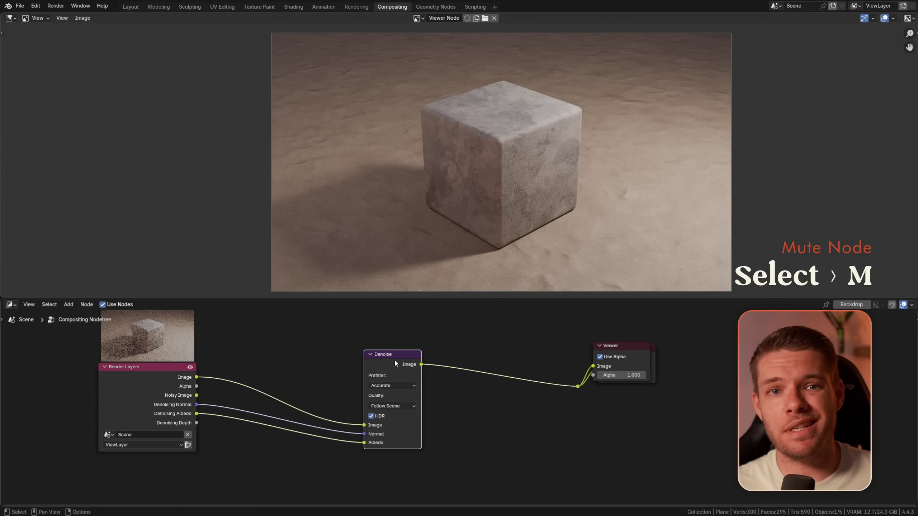
key(m)
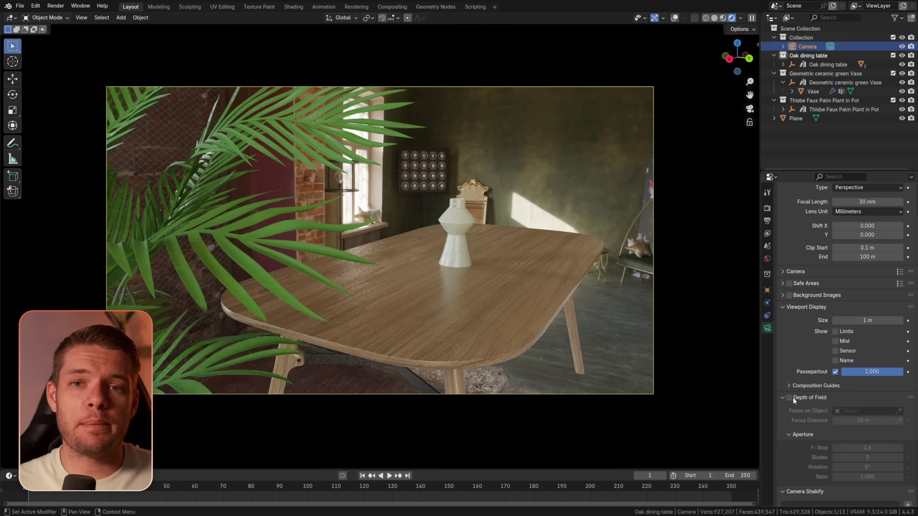
- Set the Vase as the focus object of the camera's Depth of Field, and leave Depth of Field switched off
click(790, 397)
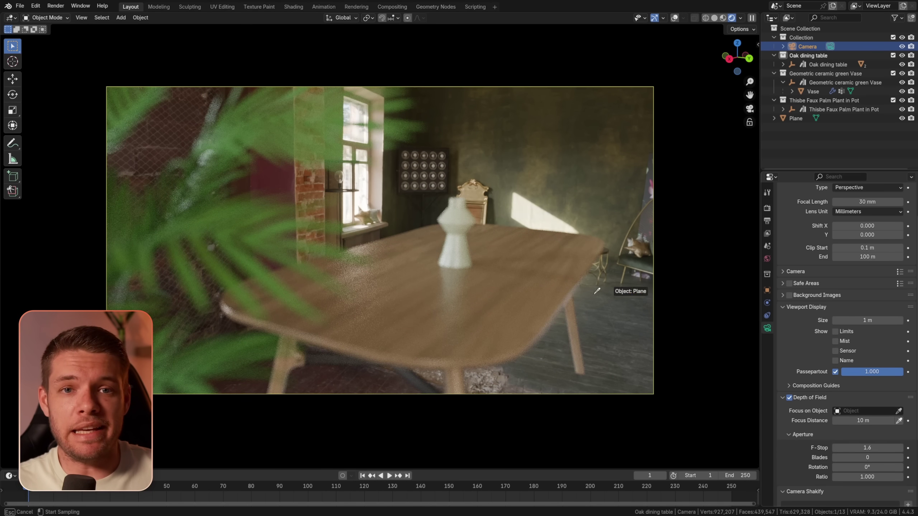
click(454, 222)
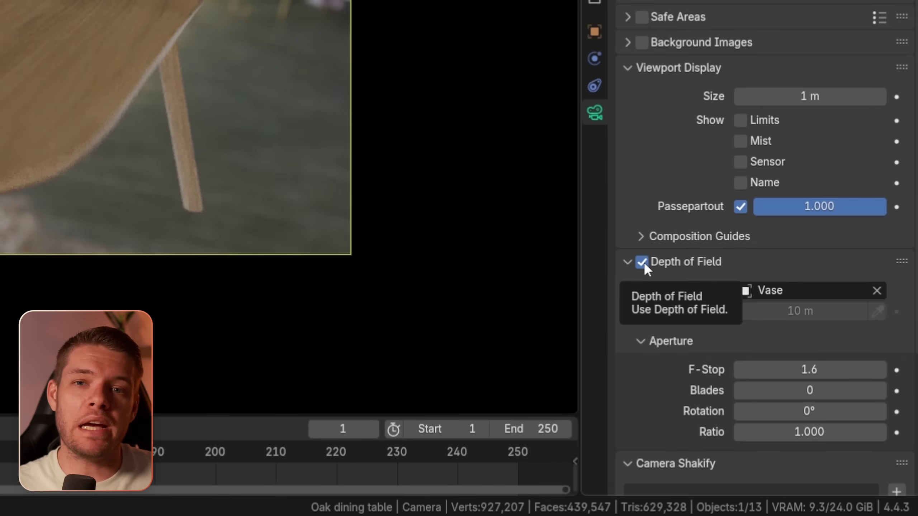
click(598, 220)
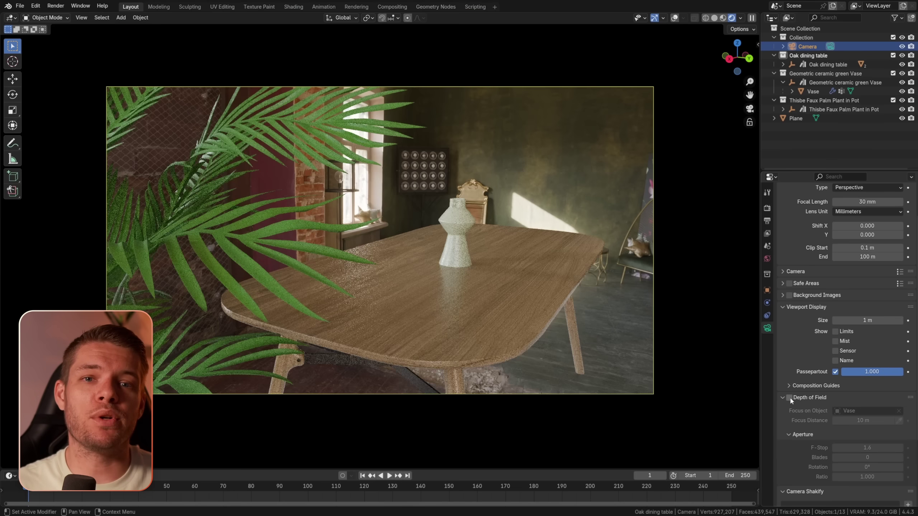
- Enable the Z pass in the view layer's data passes
click(768, 235)
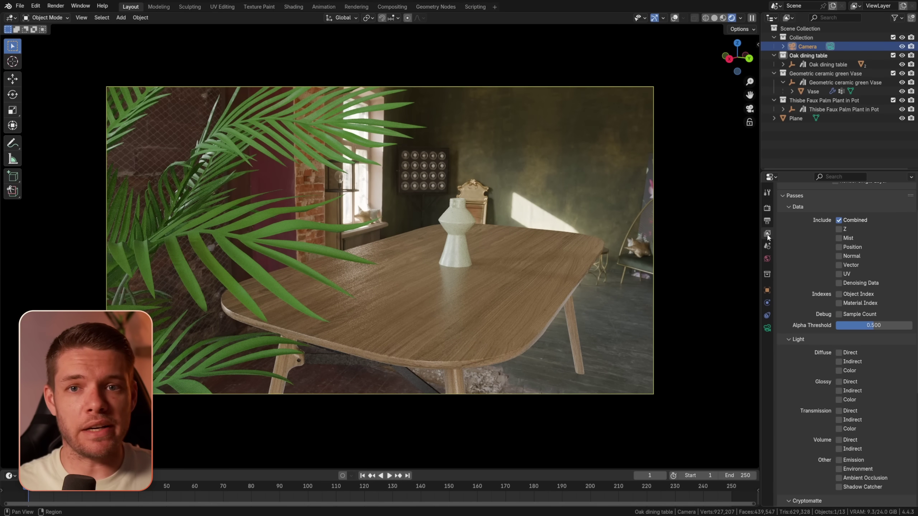
click(839, 230)
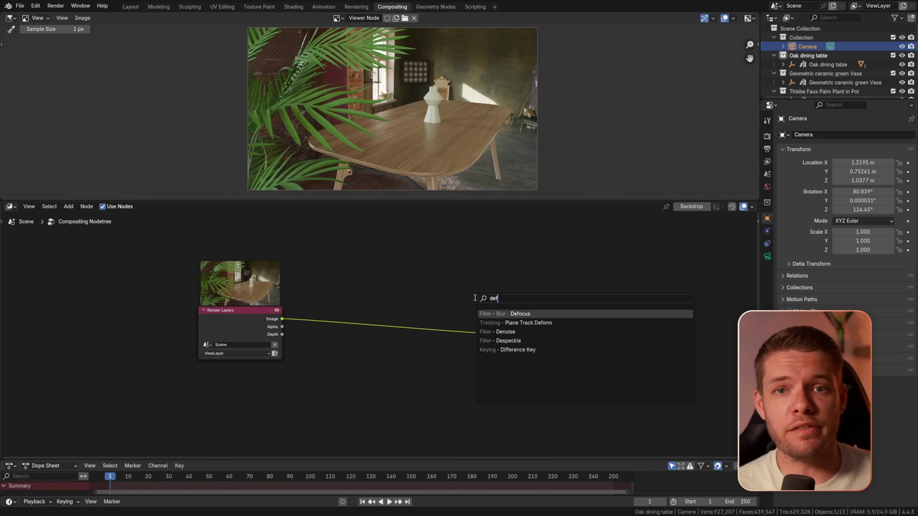
- Add a Defocus node between Render Layers and the outputs, and enable Use Z-Buffer on it
key(Return)
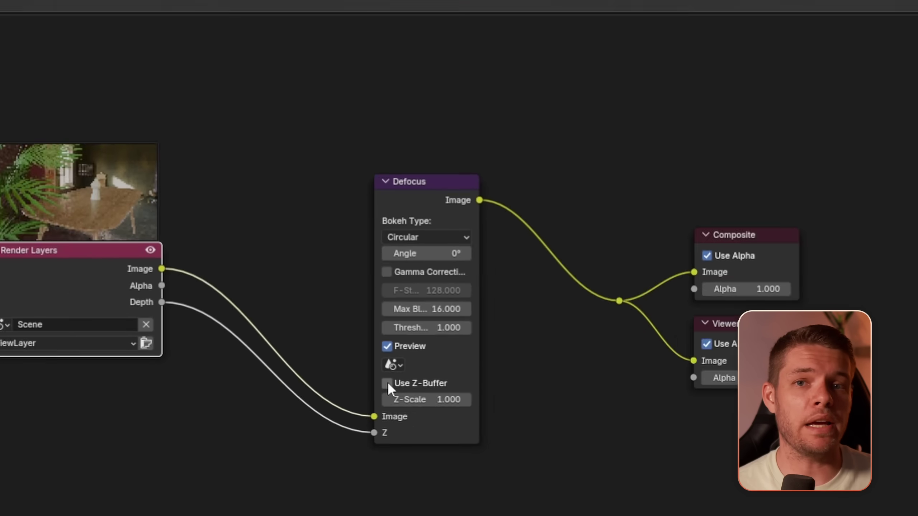
click(386, 391)
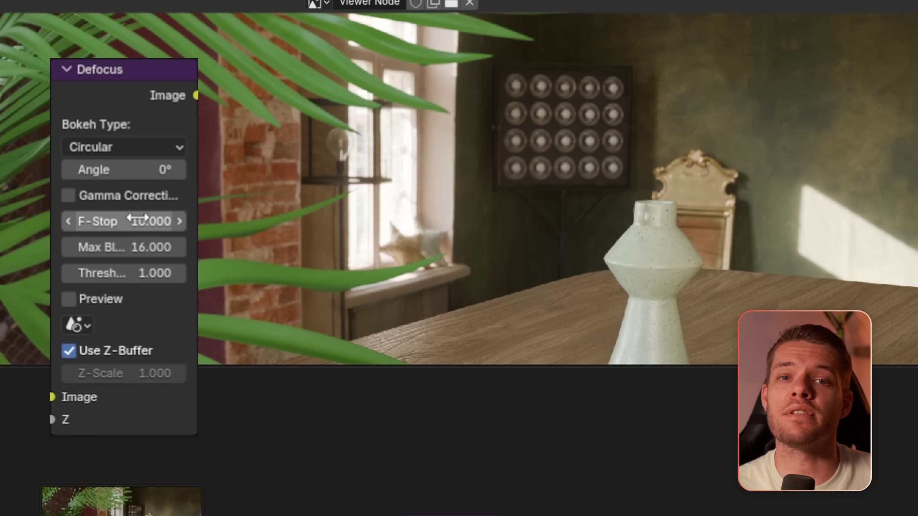
- Examine the Defocus blur in the background and along the vase's edges in the Viewer image
key(alt+v)
key(alt+v)
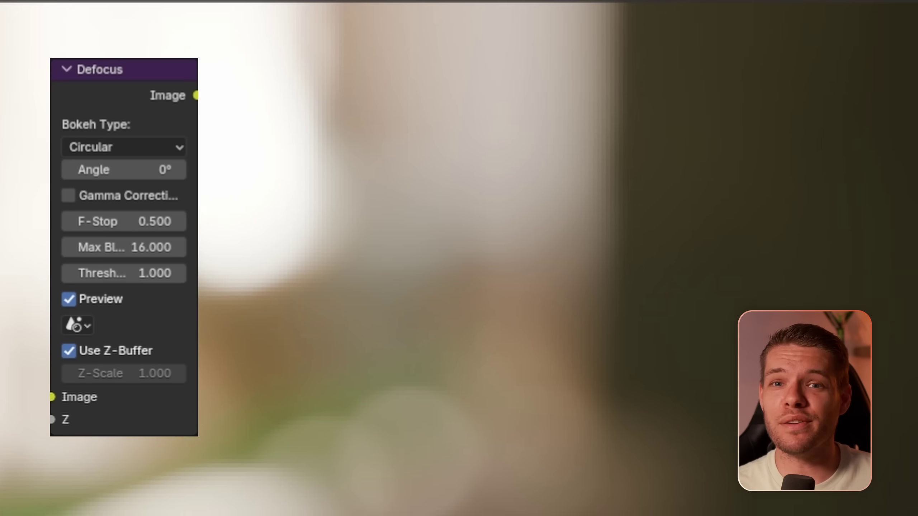
key(v)
key(v)
key(v)
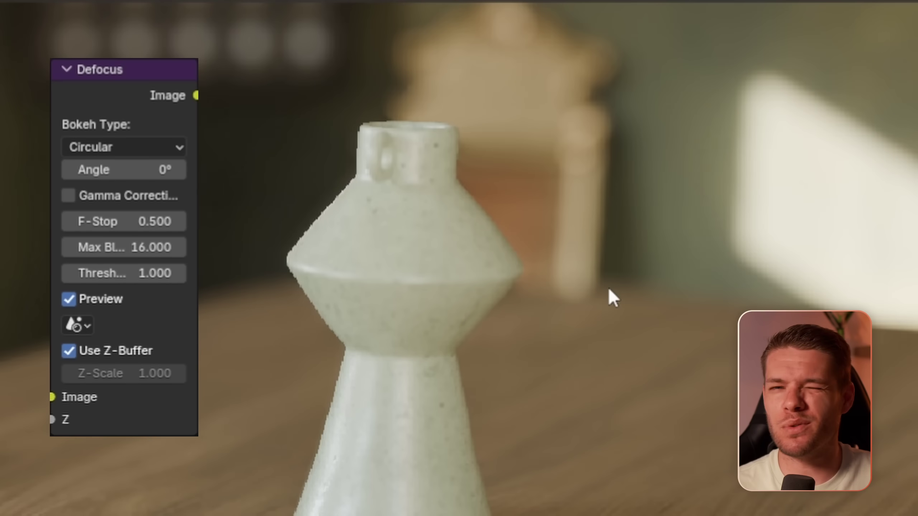
alt+middle_drag(608, 297, 721, 263)
key(alt+v)
key(alt+v)
key(alt+v)
alt+middle_drag(278, 82, 916, 239)
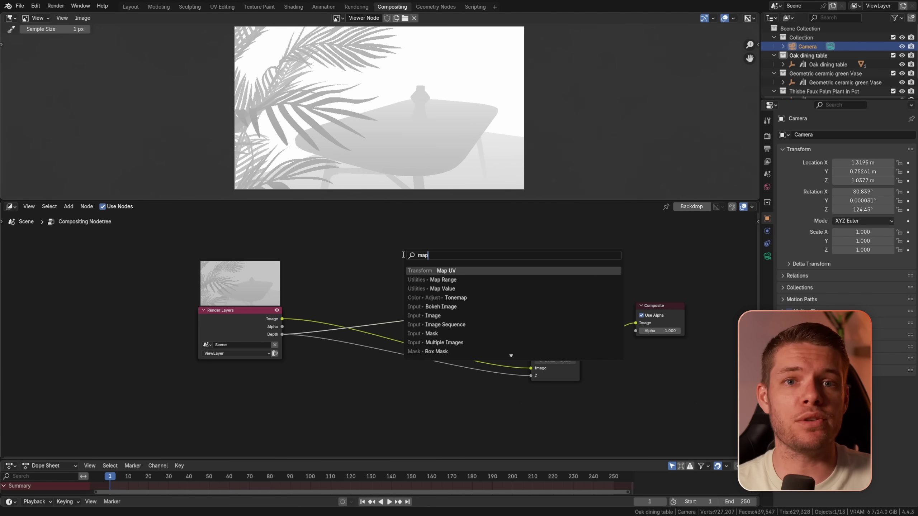
- Insert a Map Range node between the Depth output and the Defocus Z input, with From Min 0.290 and From Max 2.000
key(Return)
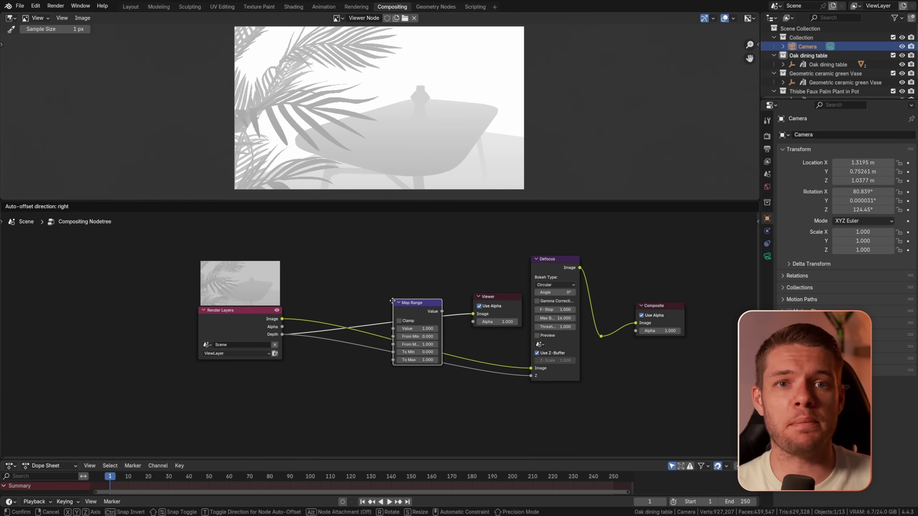
click(394, 213)
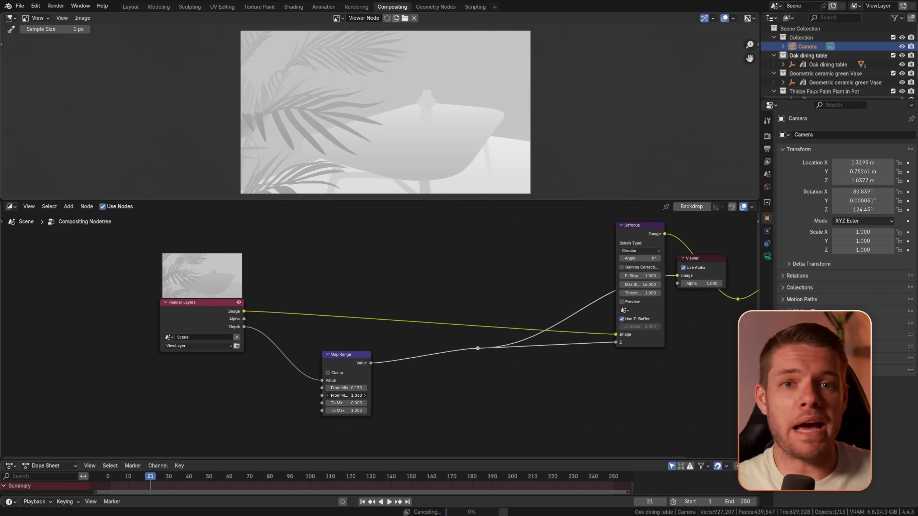
drag(346, 395, 349, 394)
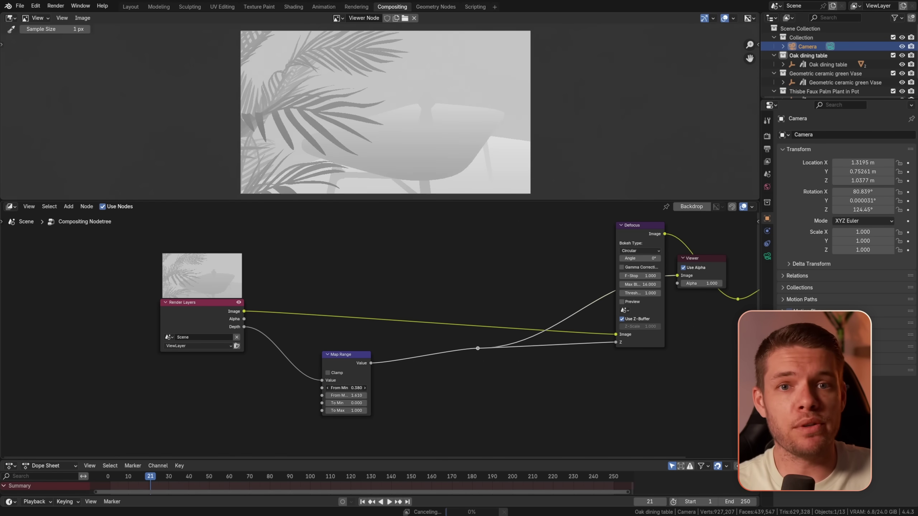
- Insert a Color Ramp with Ease interpolation after Map Range, placing a black stop at the vase's depth between lighter end stops
key(shift+a)
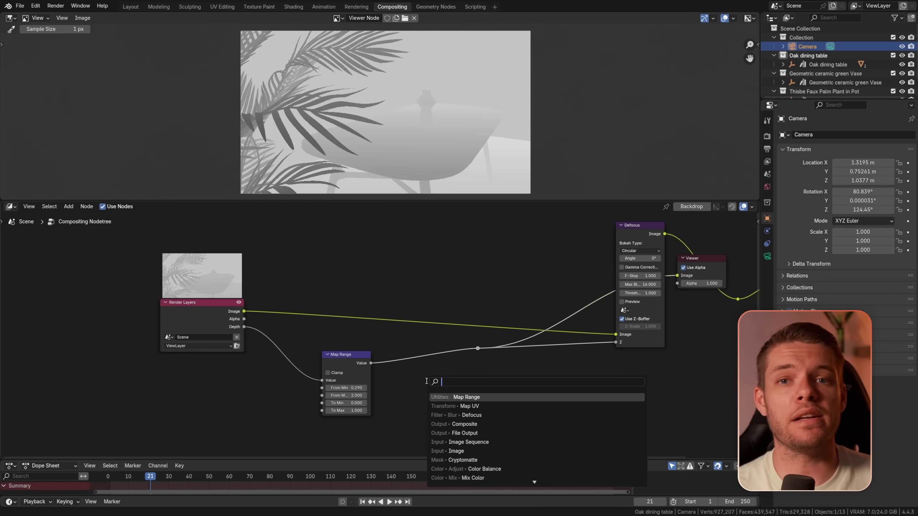
key(Return)
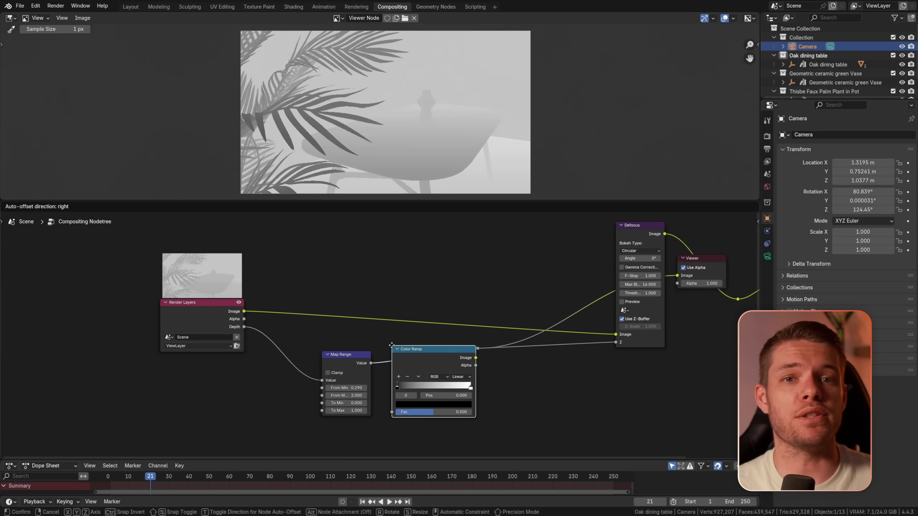
click(392, 346)
drag(397, 386, 455, 390)
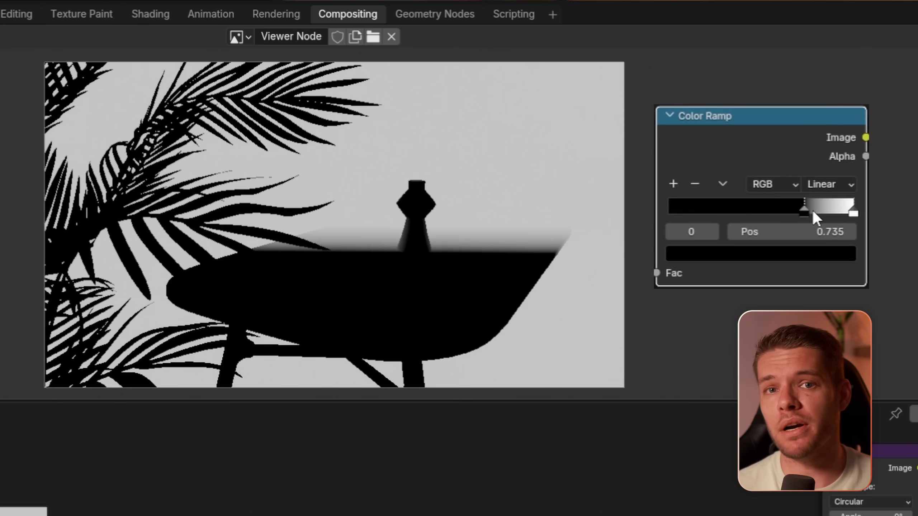
ctrl+drag(816, 217, 670, 209)
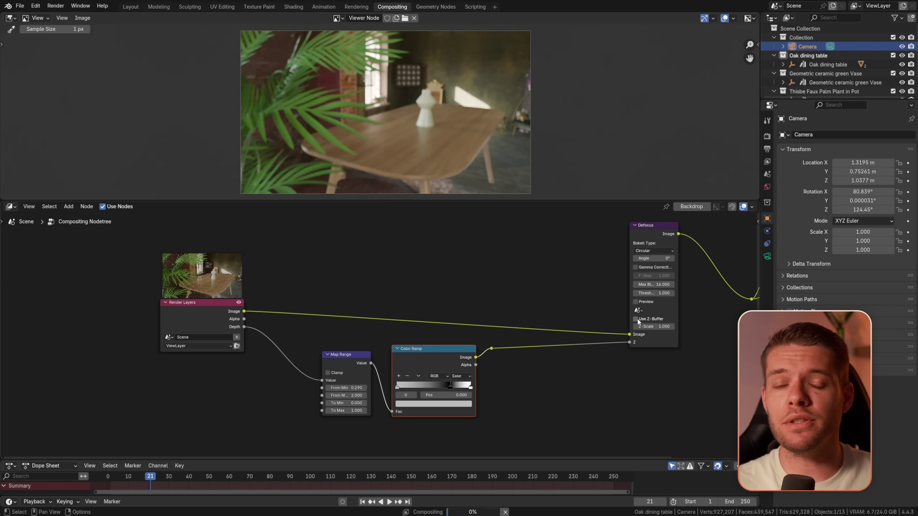
- Set the Defocus node to Z-Scale 20 with Use Z-Buffer off, and shift the Color Ramp's black stop to adjust the focus depth
scroll(446, 132, up, 4)
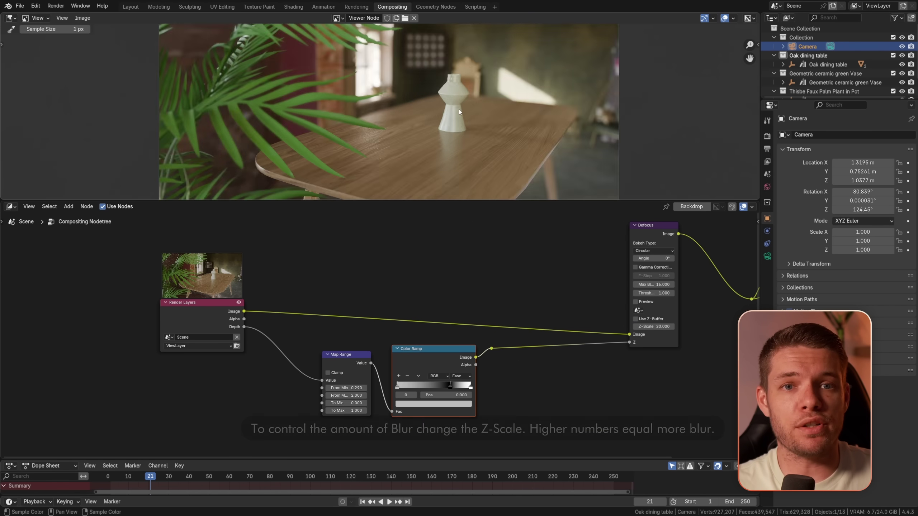
drag(450, 384, 441, 385)
scroll(455, 148, down, 1)
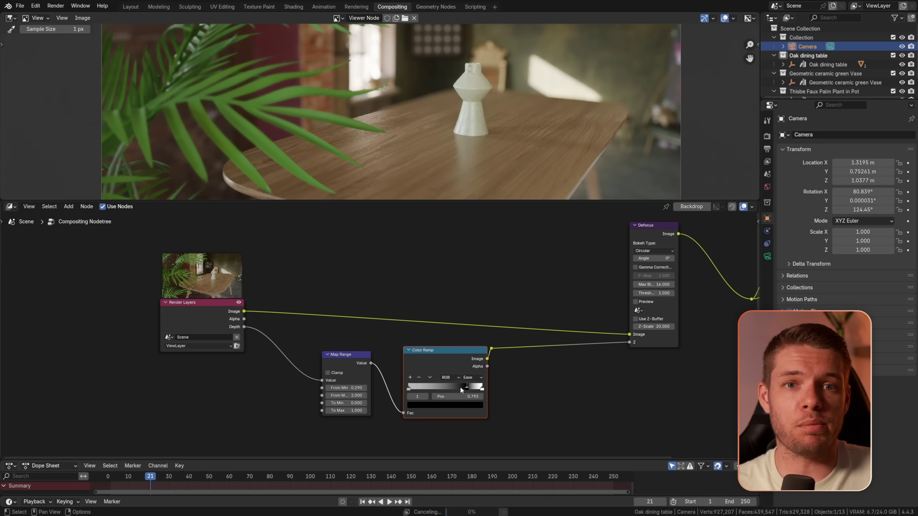
- Feed the Vignette_0001.png image into the Multiply node's second image input and preview the Multiply result in the Viewer
ctrl+shift+click(416, 379)
scroll(415, 380, down, 1)
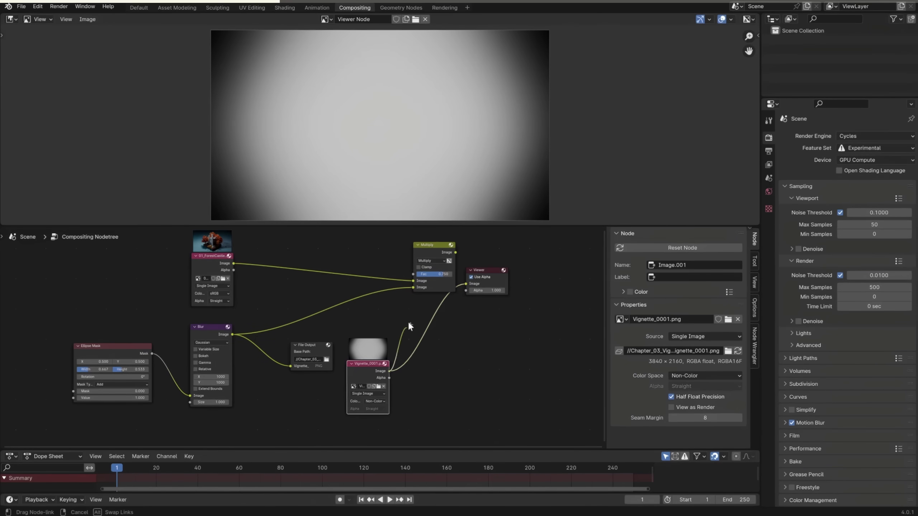
ctrl+shift+click(451, 260)
drag(489, 271, 531, 258)
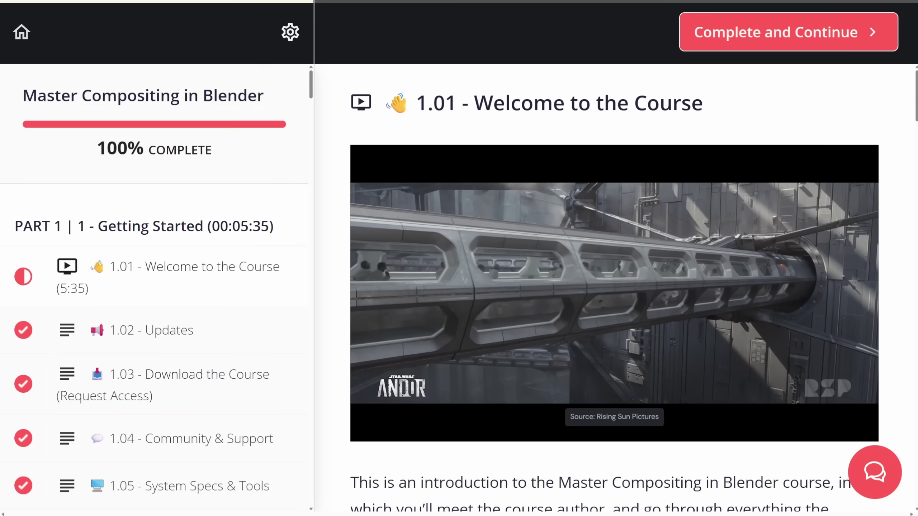
scroll(155, 289, down, 15)
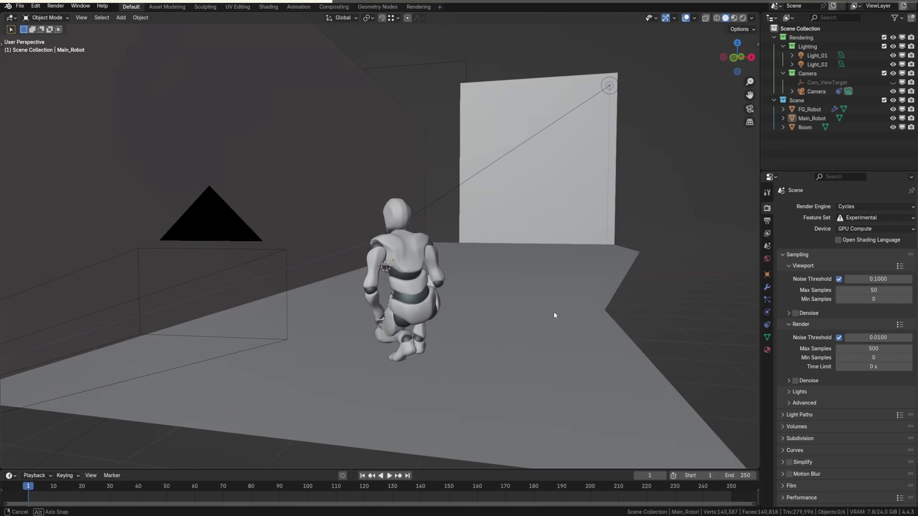
mouse_move(553, 312)
middle_down()
mouse_move(500, 309)
mouse_move(554, 302)
middle_up()
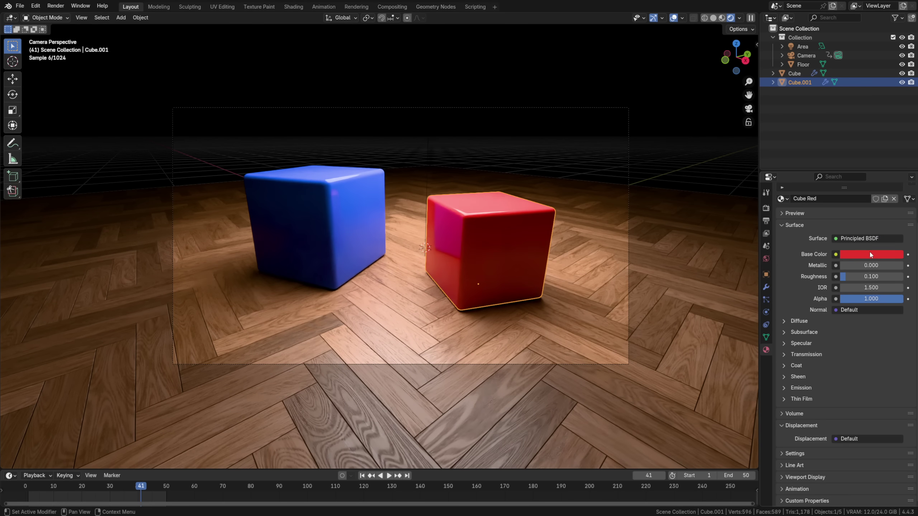
- Paste a copied color into the Base Color of the Cube Red material on Cube.001
click(871, 255)
key(ctrl+v)
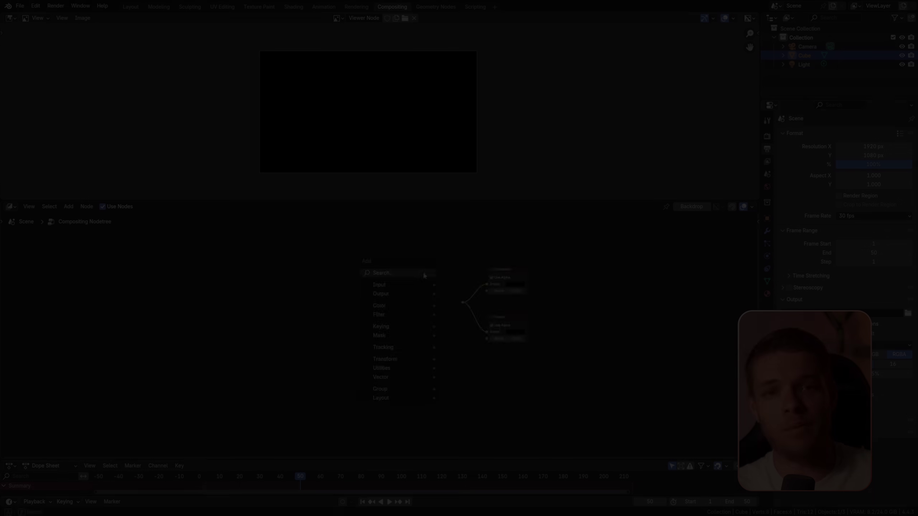
- Add an Image Sequence node and import all the EXR frames from the Example_EXR_Sequence folder
key(Down)
key(Down)
key(Return)
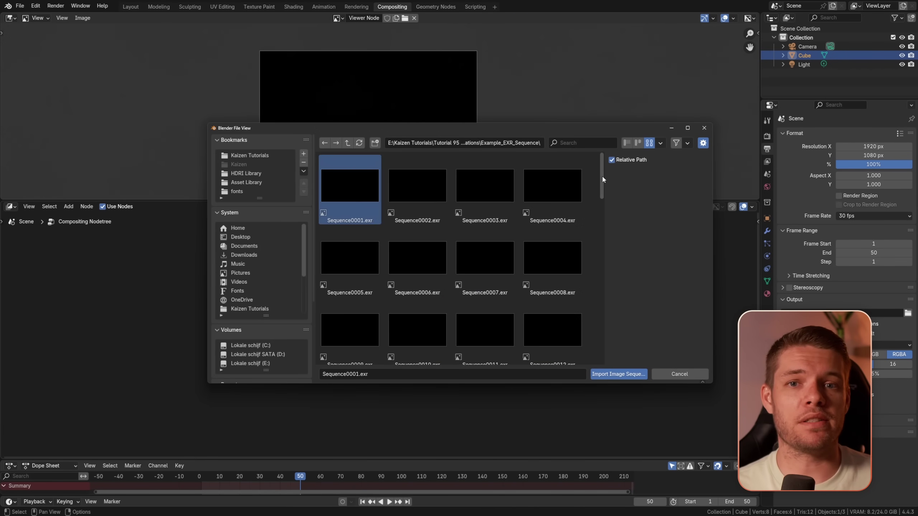
drag(602, 175, 318, 362)
key(Return)
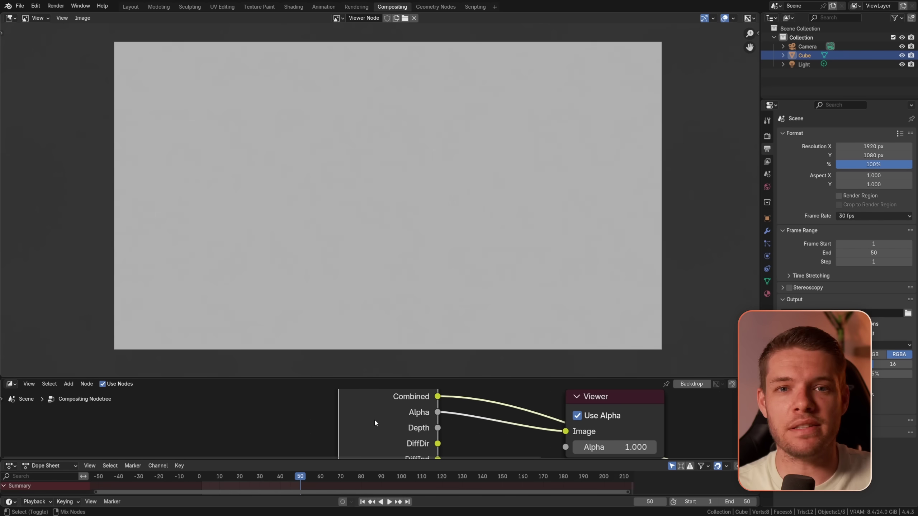
- Cycle the Viewer through the render passes stored in the image sequence and examine each one
ctrl+shift+click(374, 420)
ctrl+shift+click(374, 418)
ctrl+shift+click(374, 419)
ctrl+shift+click(374, 418)
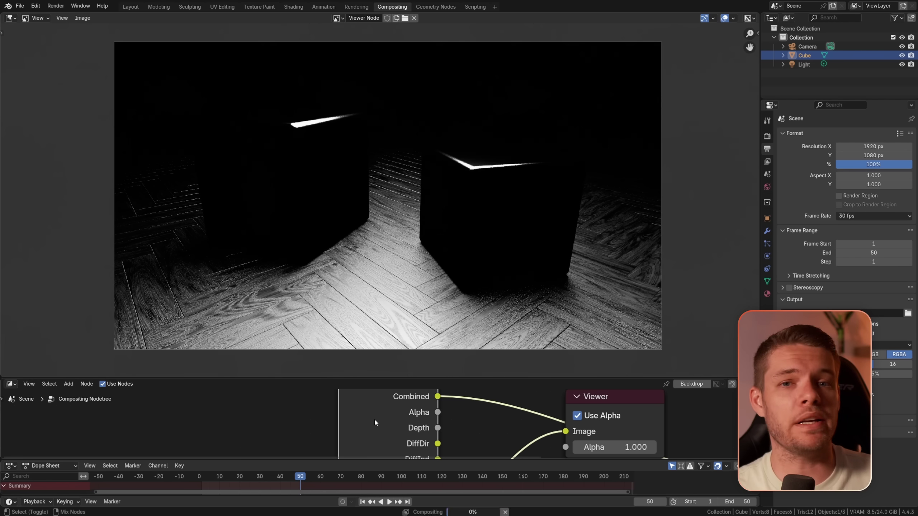
ctrl+shift+click(374, 418)
ctrl+shift+click(374, 419)
ctrl+shift+click(374, 418)
ctrl+shift+click(374, 418)
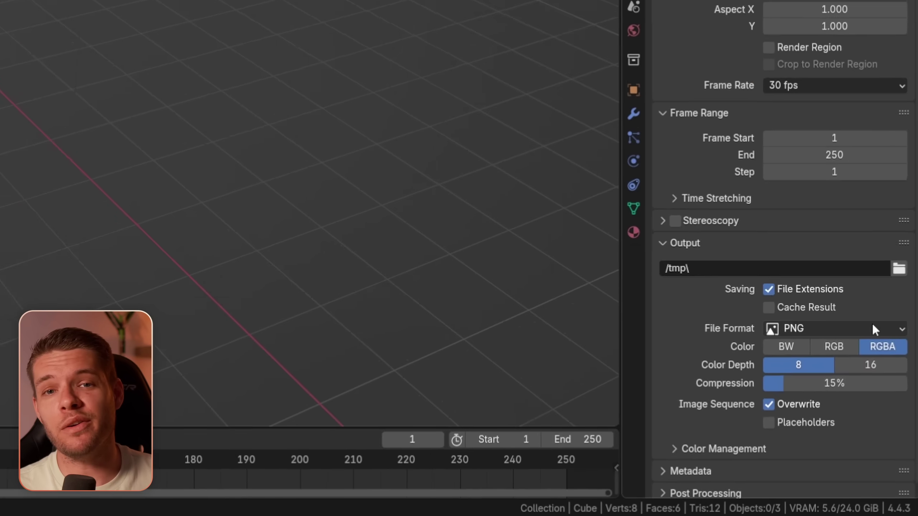
- Set the render output file format to OpenEXR MultiLayer
click(891, 317)
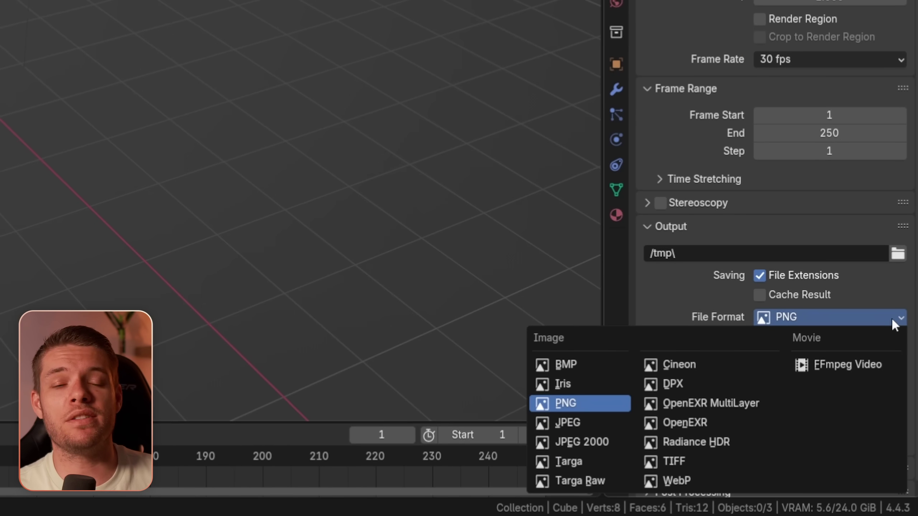
click(756, 403)
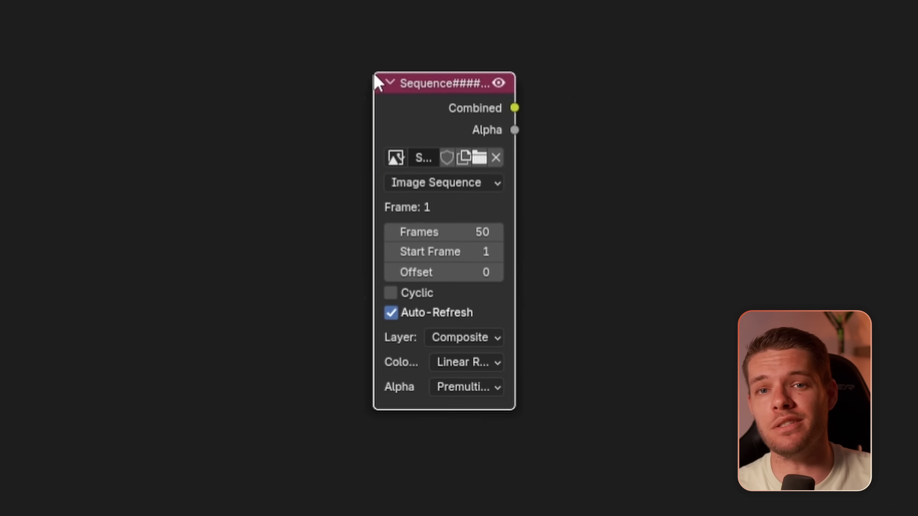
- Switch the image sequence node's Layer from Composite to ViewLayer to expose its render passes
click(483, 337)
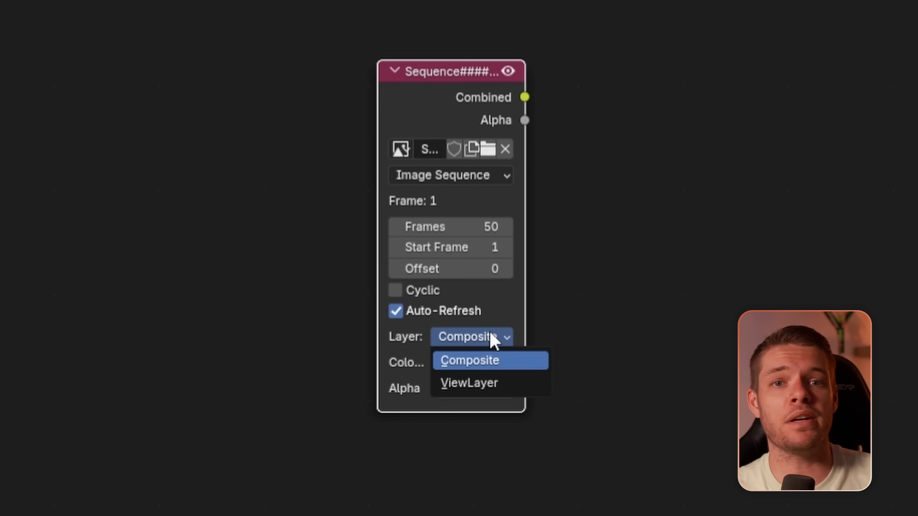
click(485, 383)
key(g)
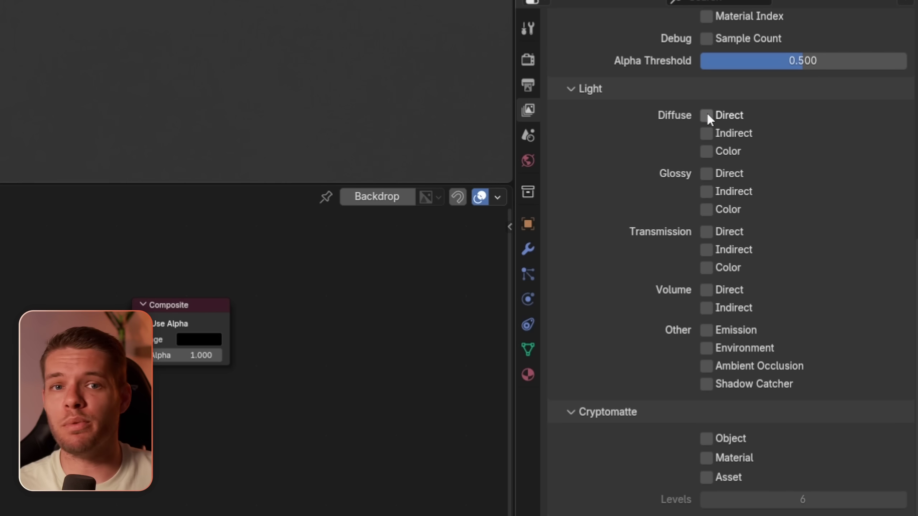
- Enable the view layer's Diffuse light passes and the Emission, Environment, Ambient Occlusion and Shadow Catcher passes
drag(708, 115, 707, 144)
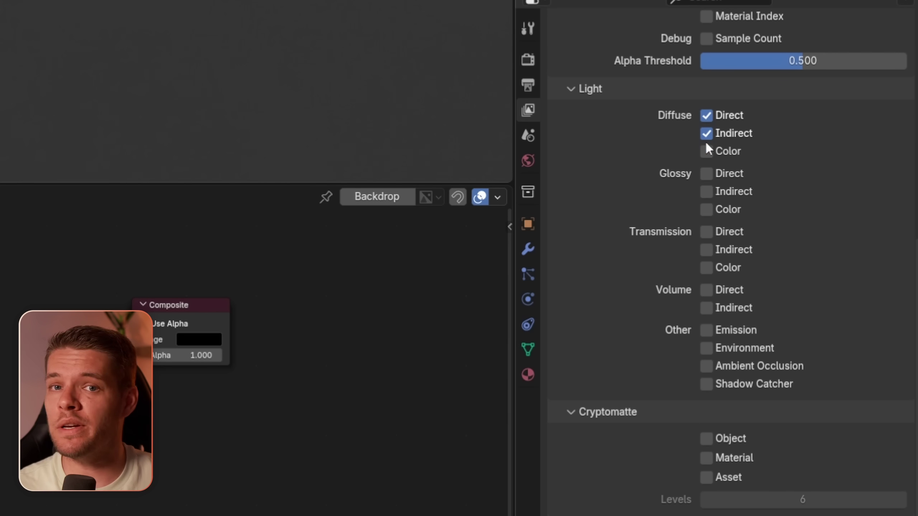
drag(708, 332, 709, 383)
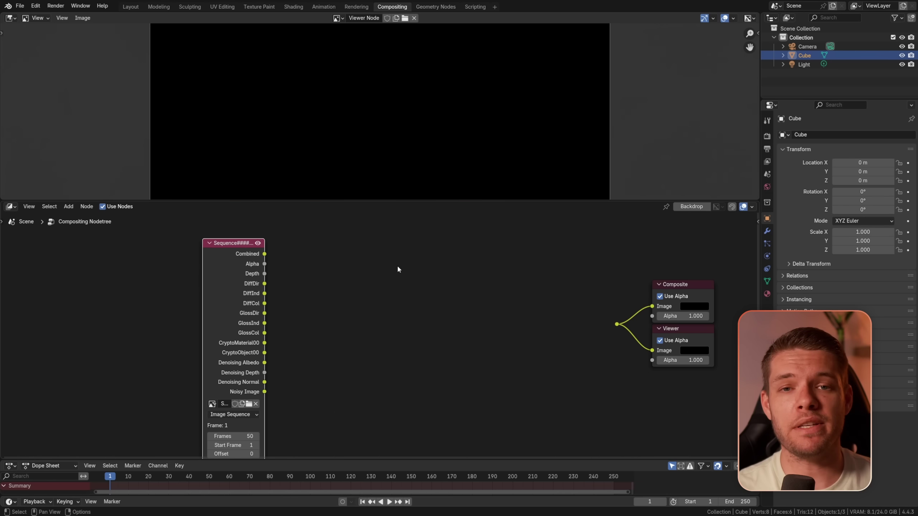
- Add a Mix Color node in Add mode with factor 1.000 combining DiffDir and DiffInd, and preview it in the Viewer
key(shift+a)
text(mix)
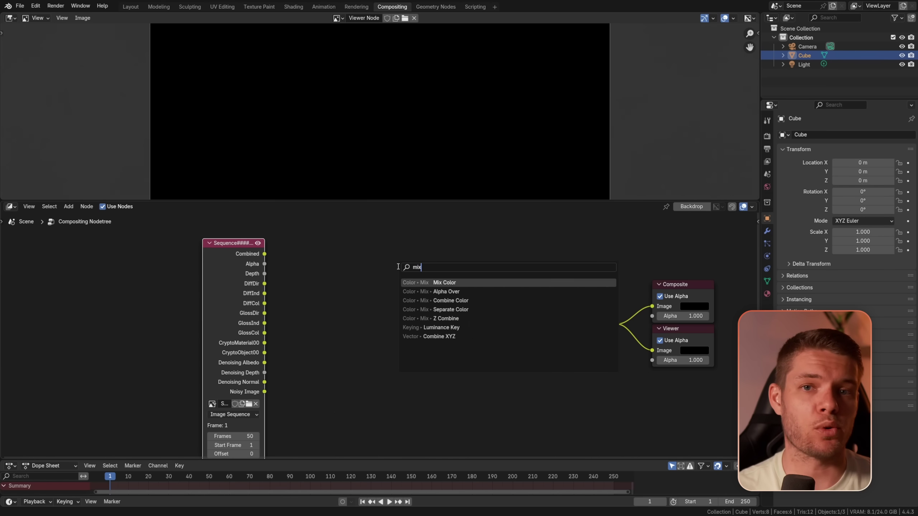
key(Return)
click(399, 270)
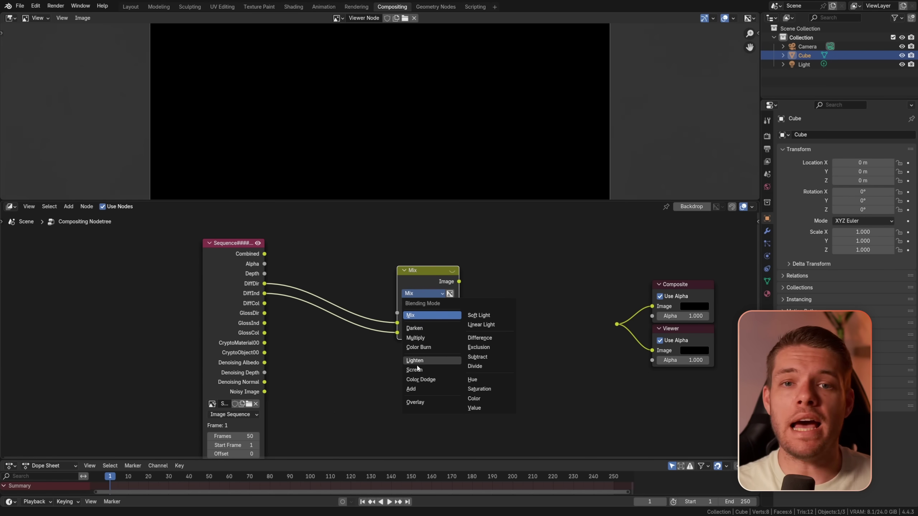
drag(412, 277, 360, 260)
ctrl+shift+click(401, 262)
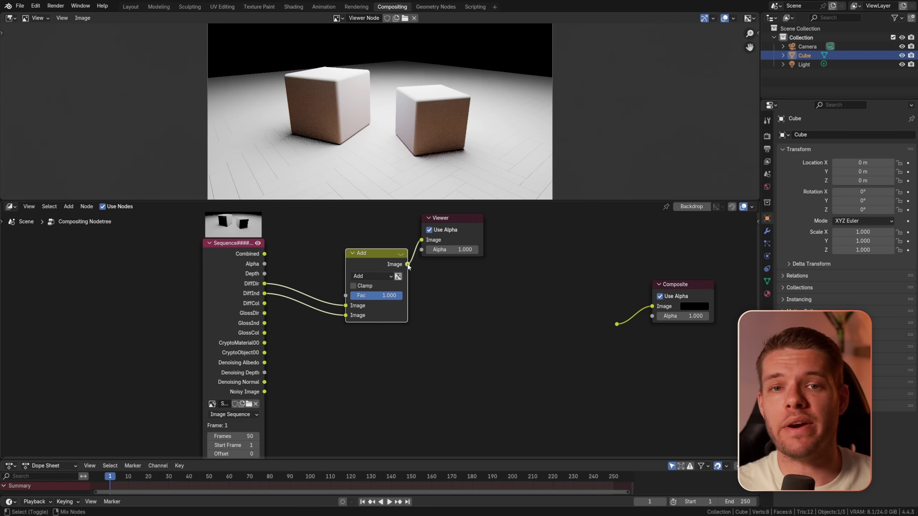
- Duplicate the Add node as a Multiply node that multiplies the summed diffuse light by DiffCol, and preview it
key(shift+d)
click(478, 269)
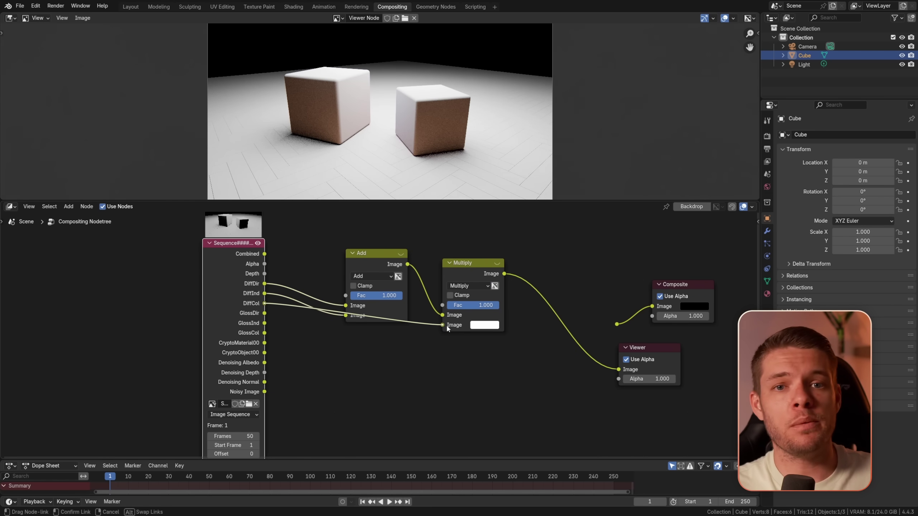
drag(446, 324, 446, 325)
- Duplicate the Add and Multiply pair for the GlossDir, GlossInd and GlossCol passes, and preview the glossy result
key(shift+d)
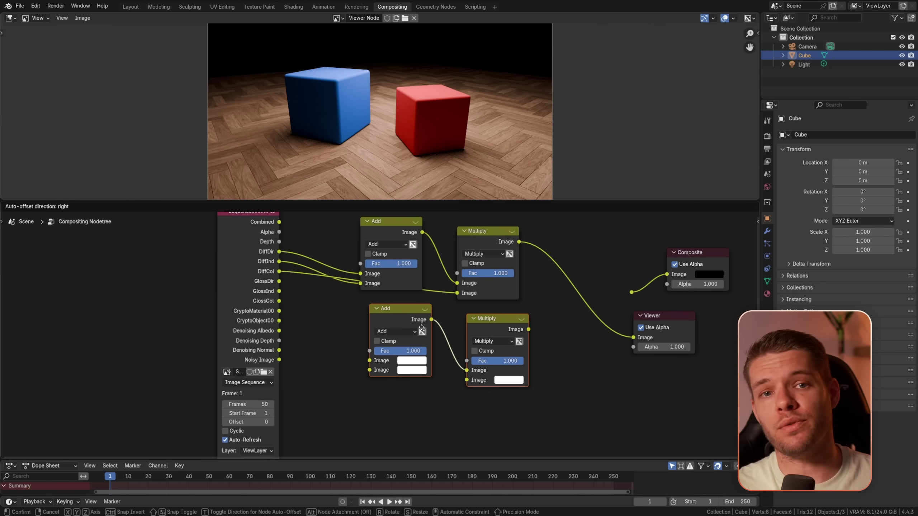
click(414, 326)
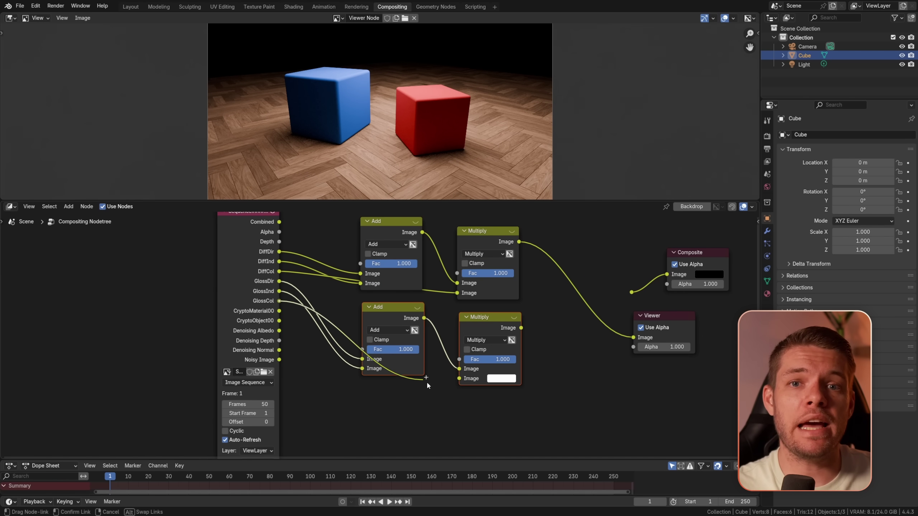
ctrl+shift+click(522, 328)
- Combine the diffuse and glossy Multiply results with an Add node feeding the output nodes
middle_drag(547, 263, 373, 263)
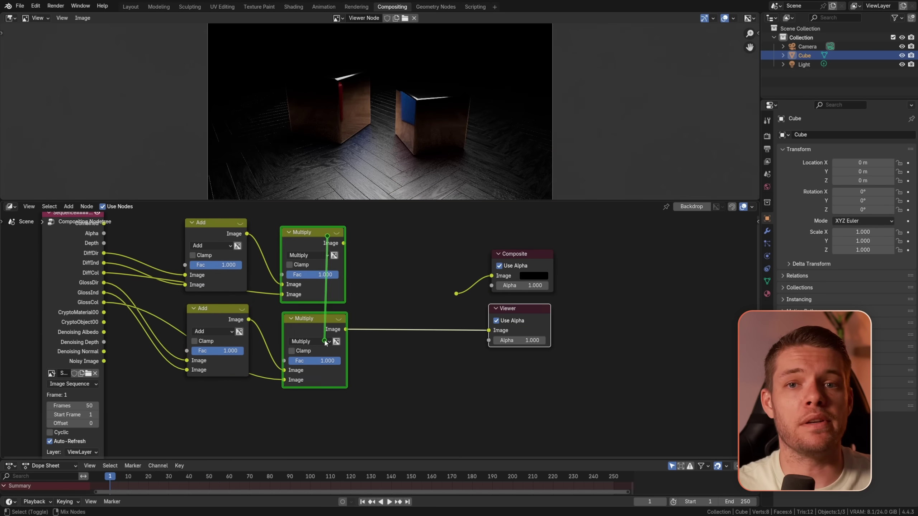
click(416, 416)
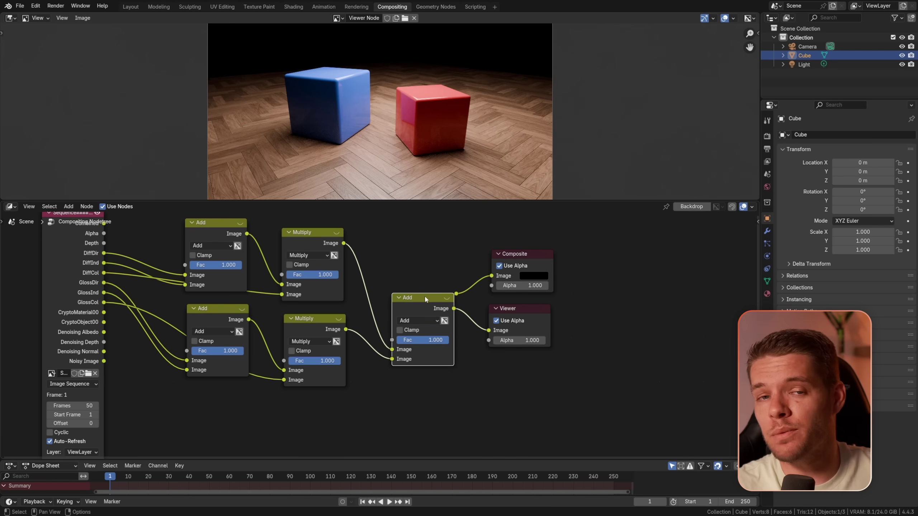
drag(424, 296, 403, 267)
- Compare the rebuilt image with the Combined pass, and reconnect the final Add node to both Composite and Viewer
middle_drag(104, 226, 164, 258)
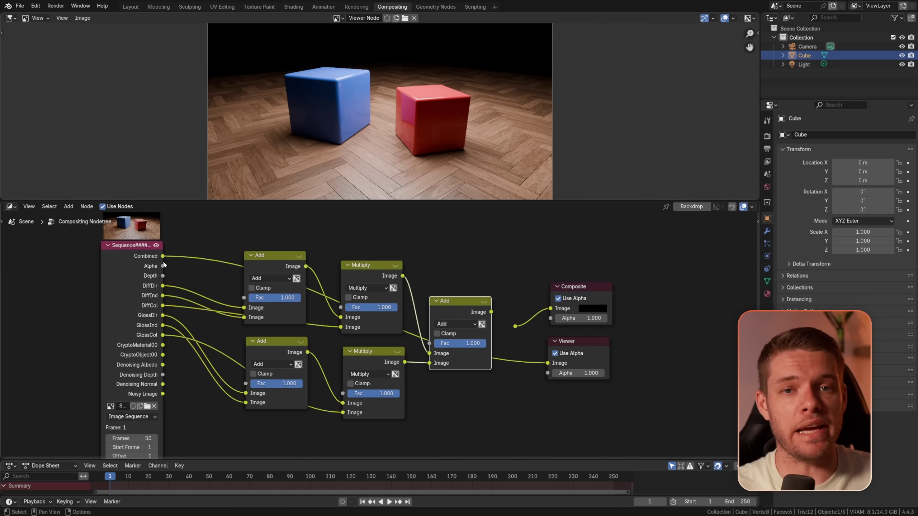
click(520, 353)
drag(267, 255, 263, 250)
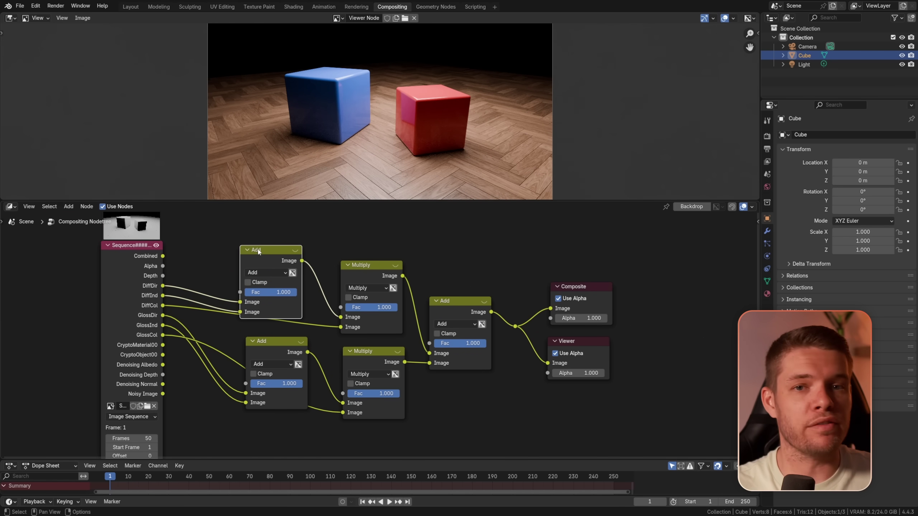
- Insert a Hue/Saturation/Value node between DiffCol and the diffuse Multiply node, and set its Hue to 0.153
drag(369, 265, 362, 261)
mouse_move(442, 301)
mouse_down()
mouse_move(429, 291)
mouse_move(439, 300)
mouse_up()
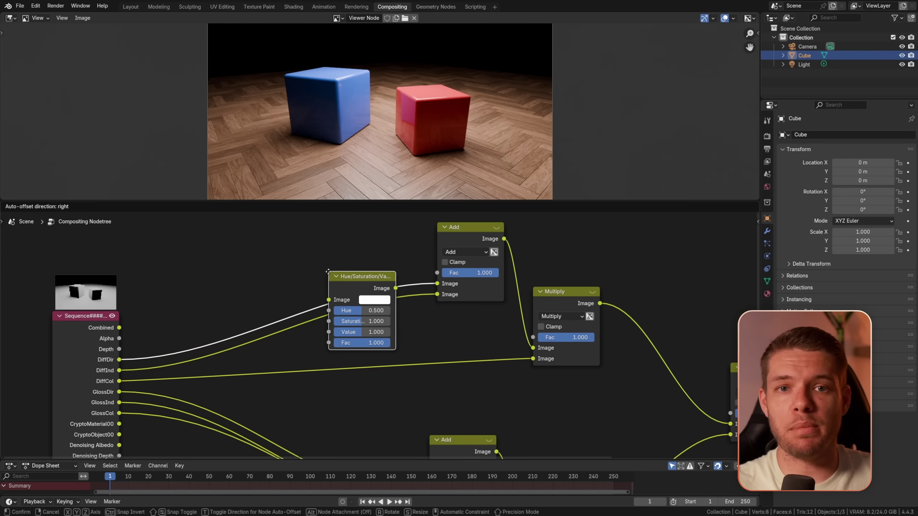
click(404, 335)
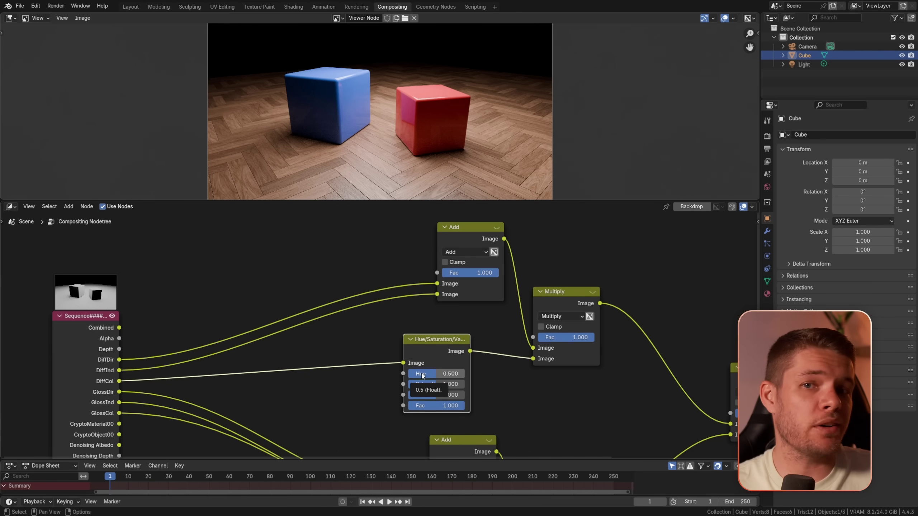
mouse_move(435, 373)
mouse_down()
mouse_move(457, 373)
mouse_move(439, 374)
mouse_up()
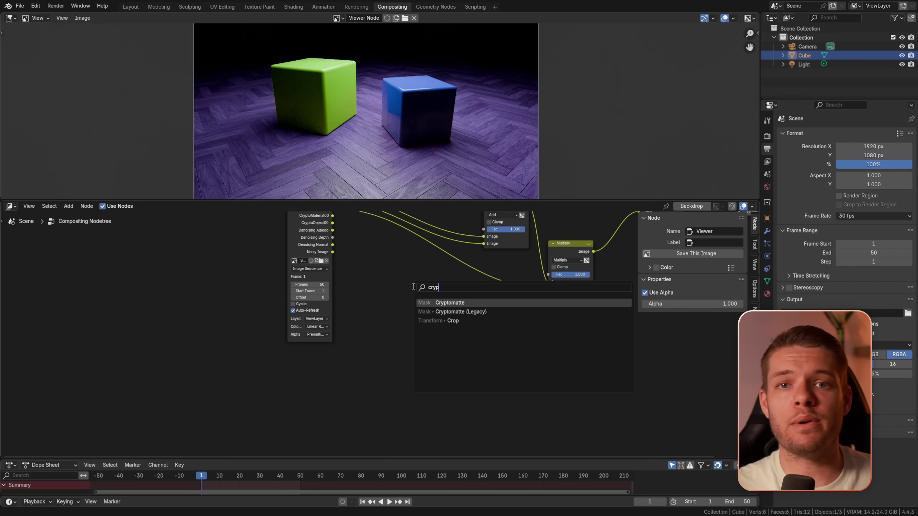
- Add a Cryptomatte node that reads the Sequence####.exr image sequence and uses the ViewLayer.CryptoMaterial layer
key(Return)
click(415, 317)
click(362, 320)
click(375, 334)
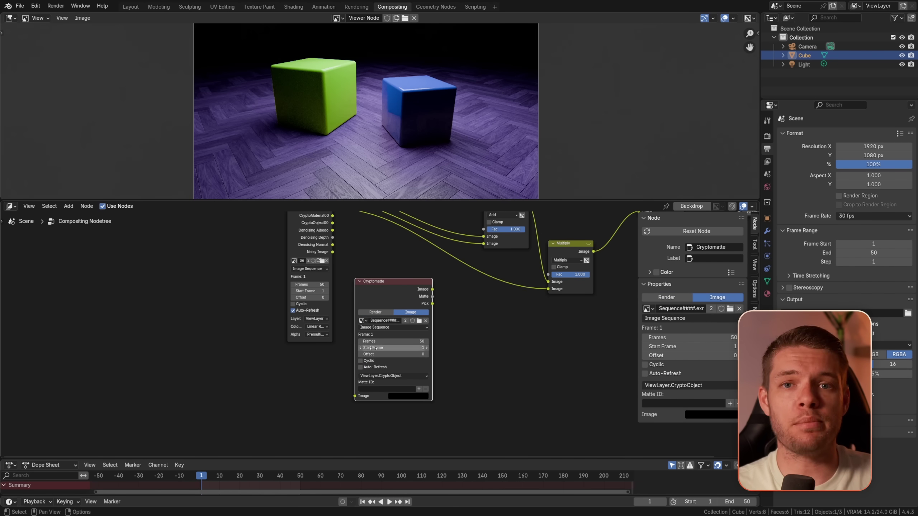
click(410, 376)
click(383, 398)
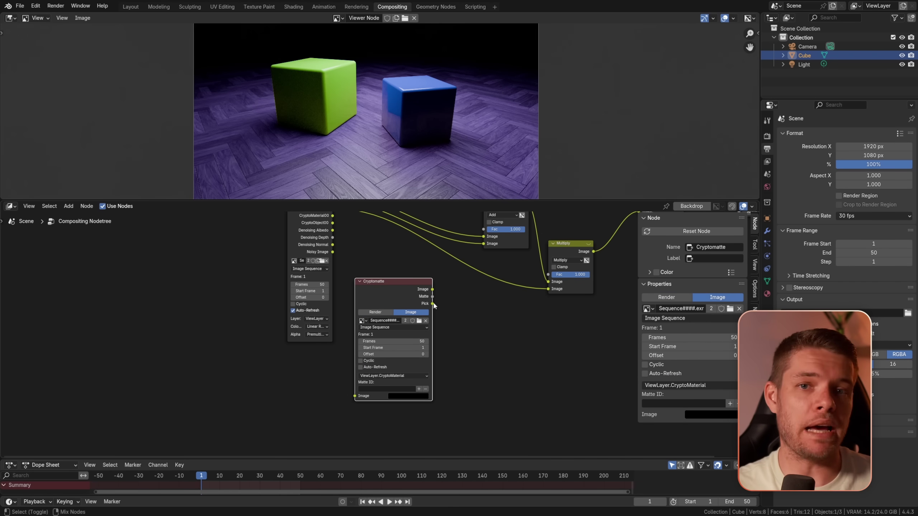
- Preview the Cryptomatte Pick output to pick the Cube Red material as Matte ID, and view the Matte output
ctrl+shift+click(426, 305)
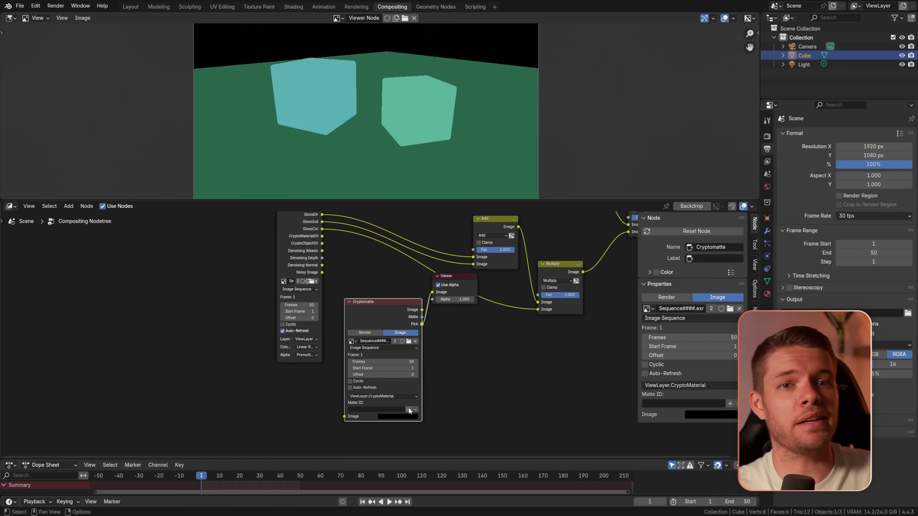
click(409, 410)
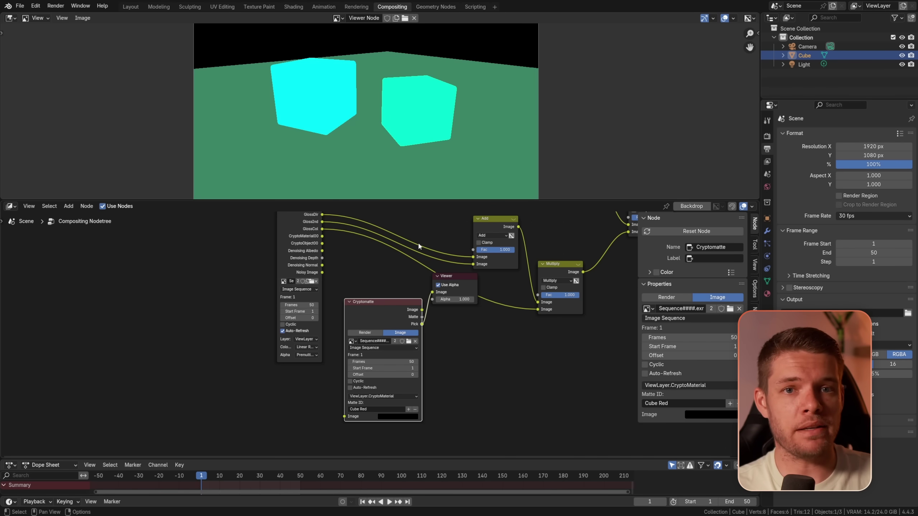
ctrl+shift+click(422, 320)
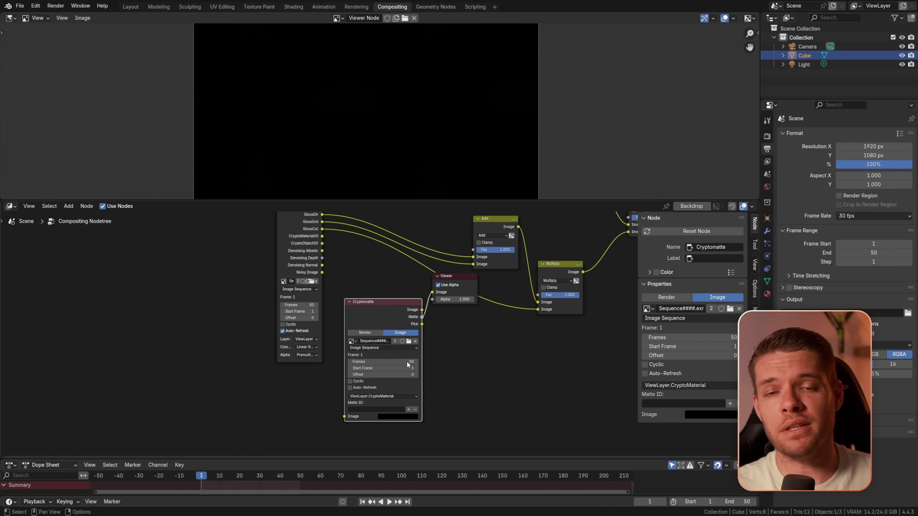
click(408, 409)
- Reconnect the Viewer to the final composite and link the Cryptomatte Matte output to the Hue/Saturation/Value node's Fac
middle_drag(477, 350, 379, 420)
drag(348, 353, 561, 381)
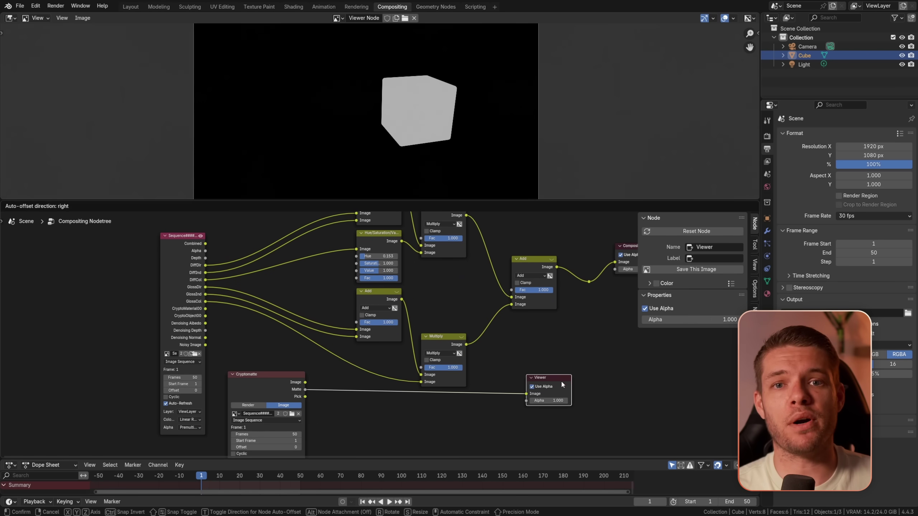
ctrl+shift+click(591, 281)
middle_drag(297, 369, 362, 389)
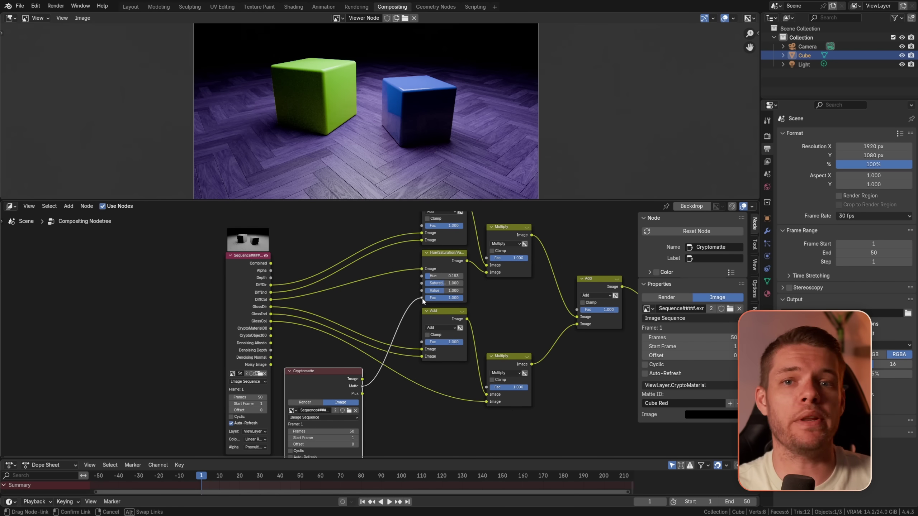
drag(423, 301, 423, 299)
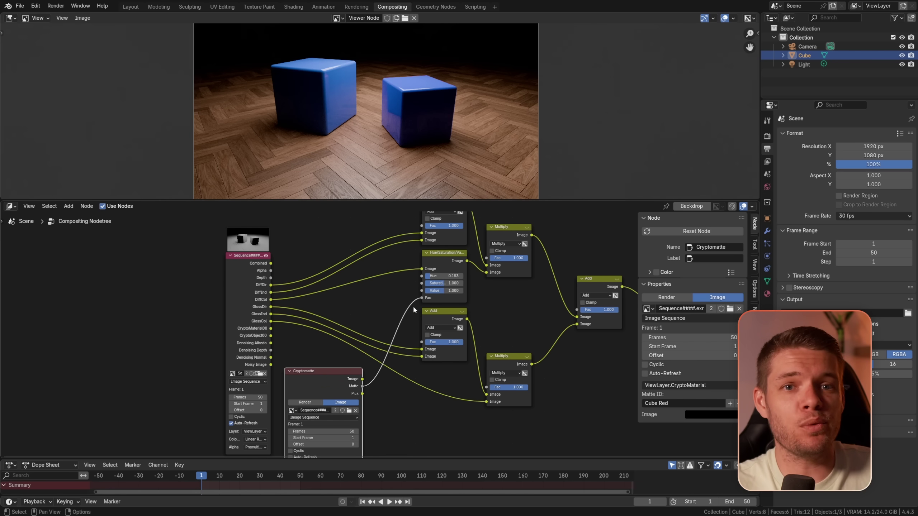
- Insert a Color Correction node between the glossy Add and Multiply nodes
middle_drag(546, 316, 418, 285)
key(shift+a)
click(418, 286)
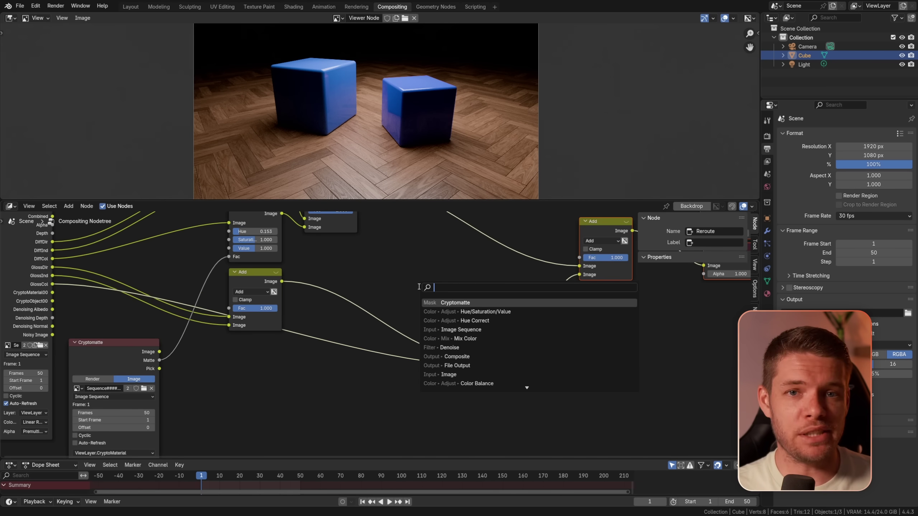
text(corr)
key(Return)
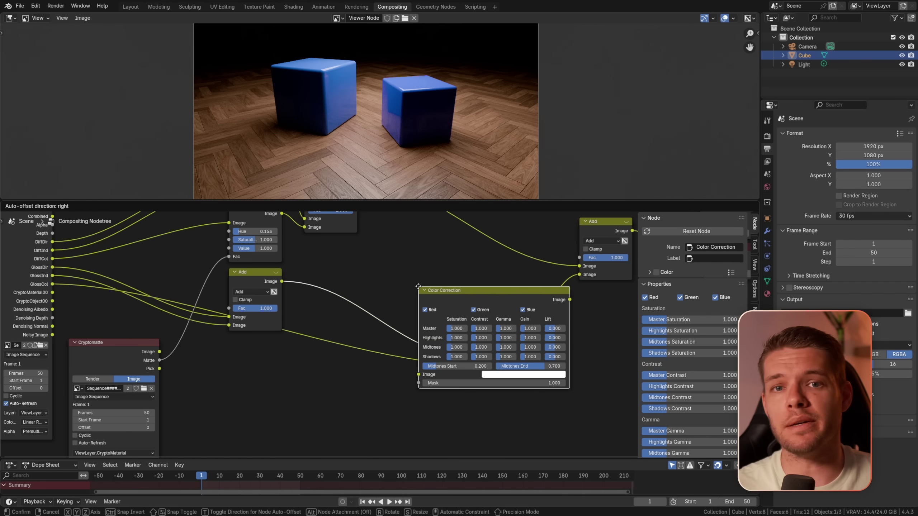
click(388, 286)
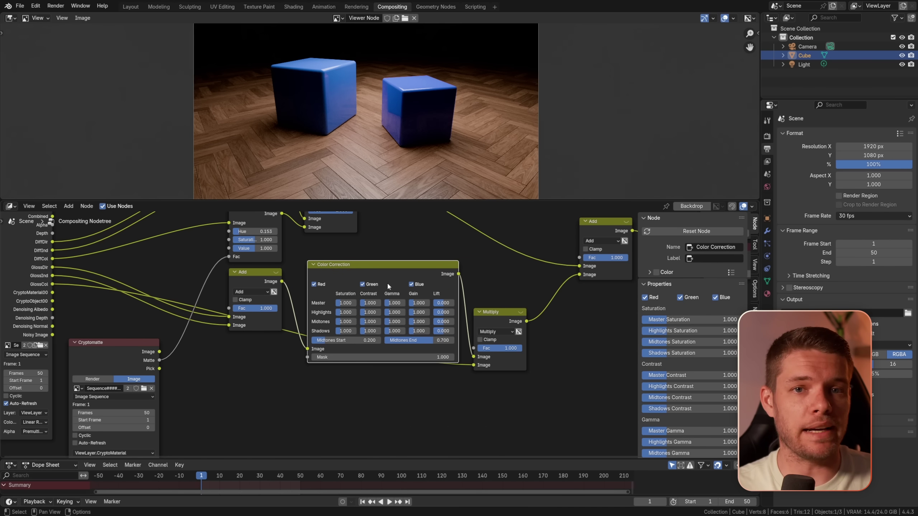
- Set the Color Correction's Master Gain to 0.031 and Master Gamma to 1.980, and mask it with the Cryptomatte Matte output
click(418, 303)
text(0.225)
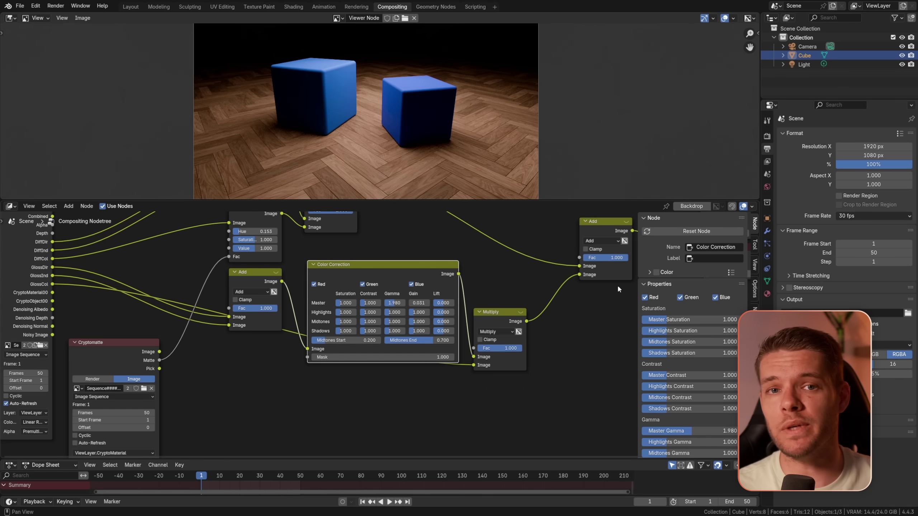
drag(159, 360, 214, 296)
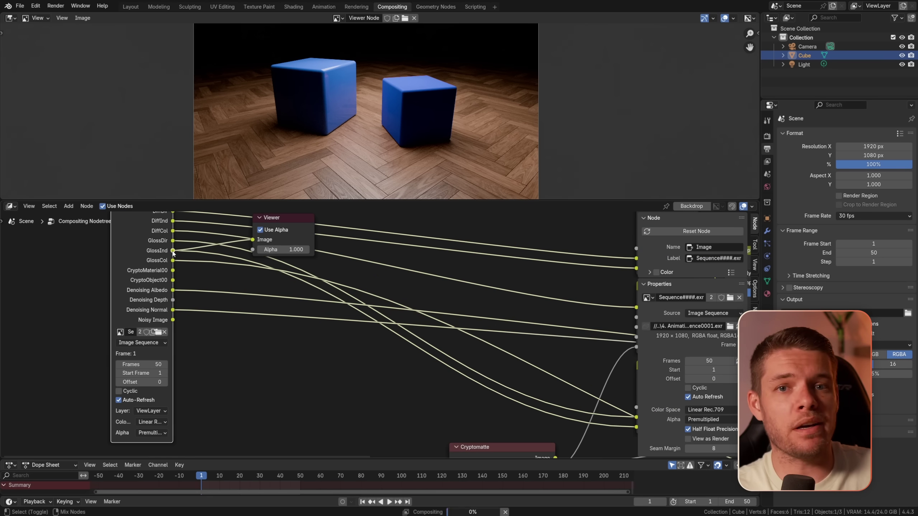
- Preview the GlossInd pass and insert a Mix Color node between it and the Viewer
drag(260, 240, 396, 391)
key(shift+a)
text(mix)
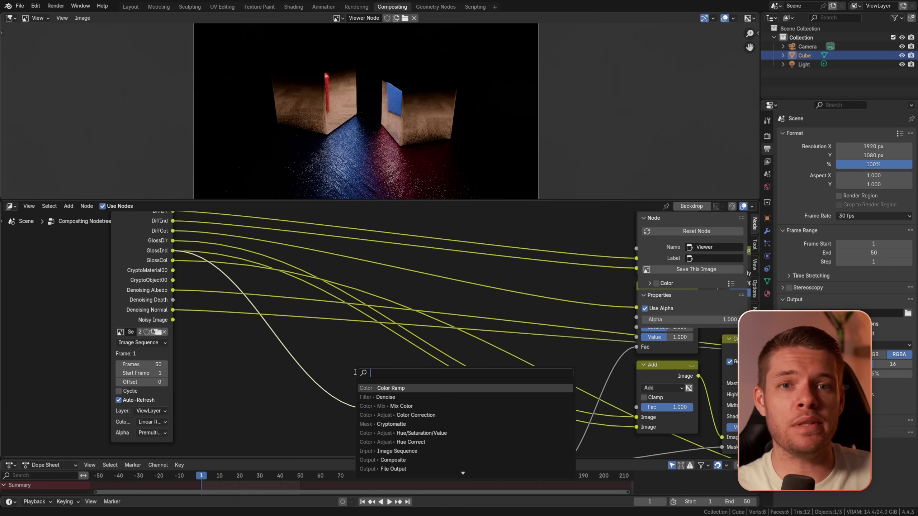
key(Return)
click(286, 351)
- Set the new Mix node's blending mode to Color and choose a tint for its second image input
click(309, 376)
click(351, 458)
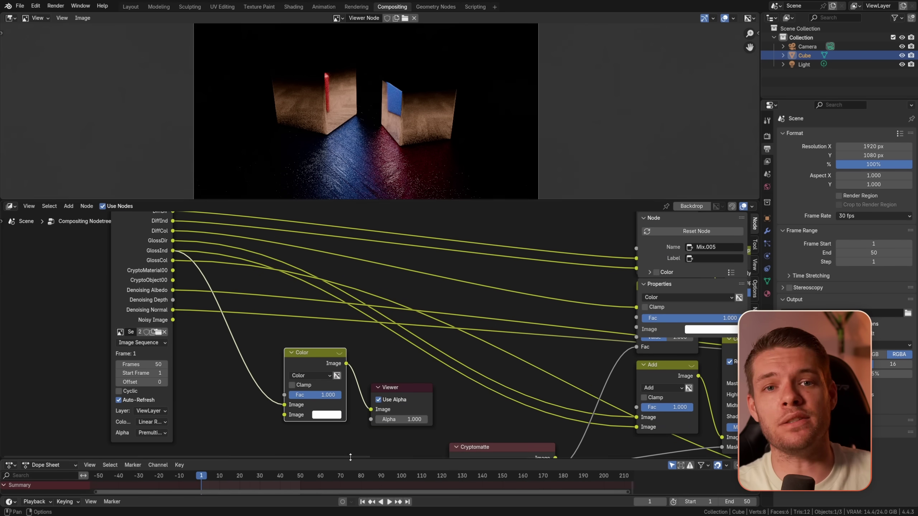
click(316, 414)
click(367, 285)
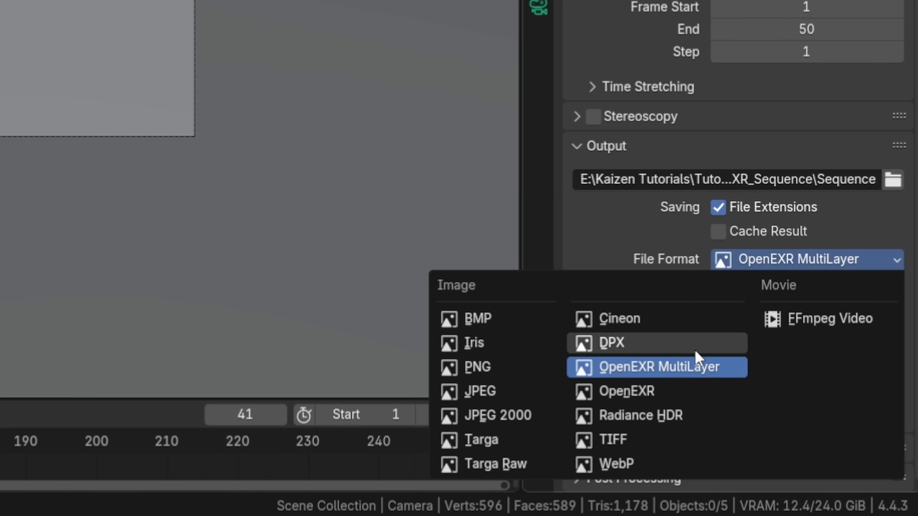
- Set the render output to OpenEXR MultiLayer with the DWAA (lossy) codec
click(808, 445)
click(822, 317)
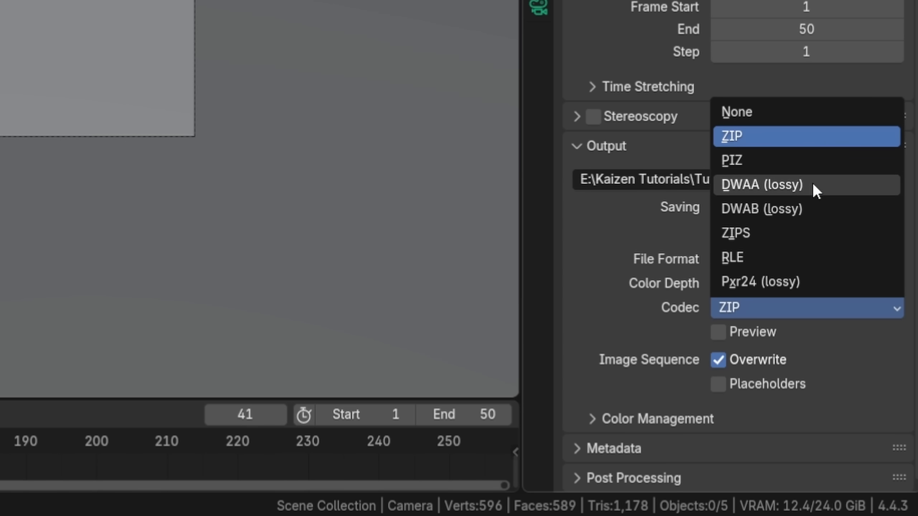
click(813, 189)
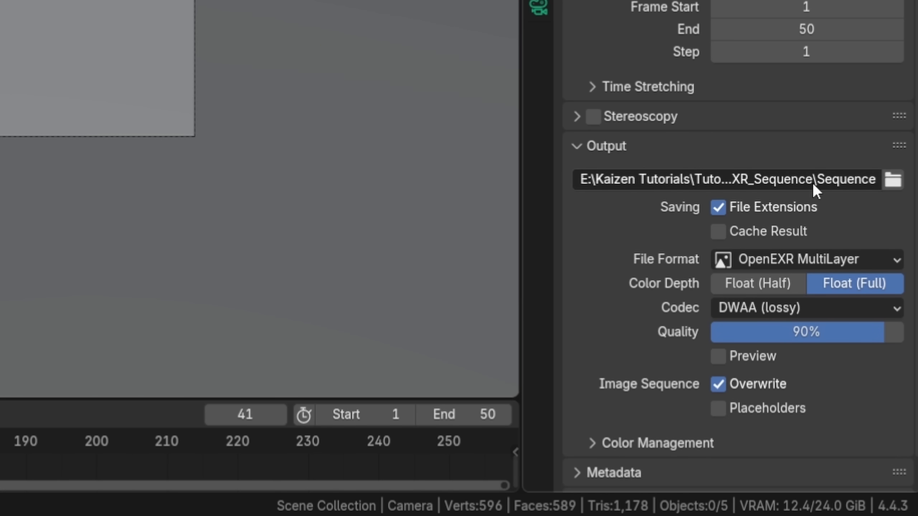